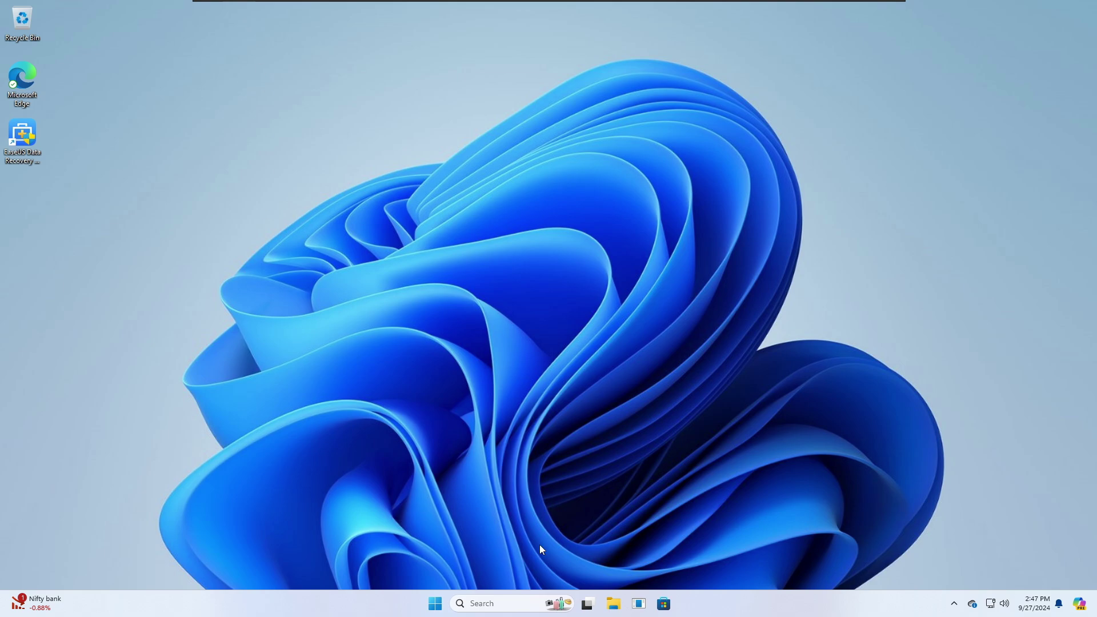
In the system notification settings, disable the Windows welcome experience and the tips and suggestions options under the additional settings.
right_click(435, 603)
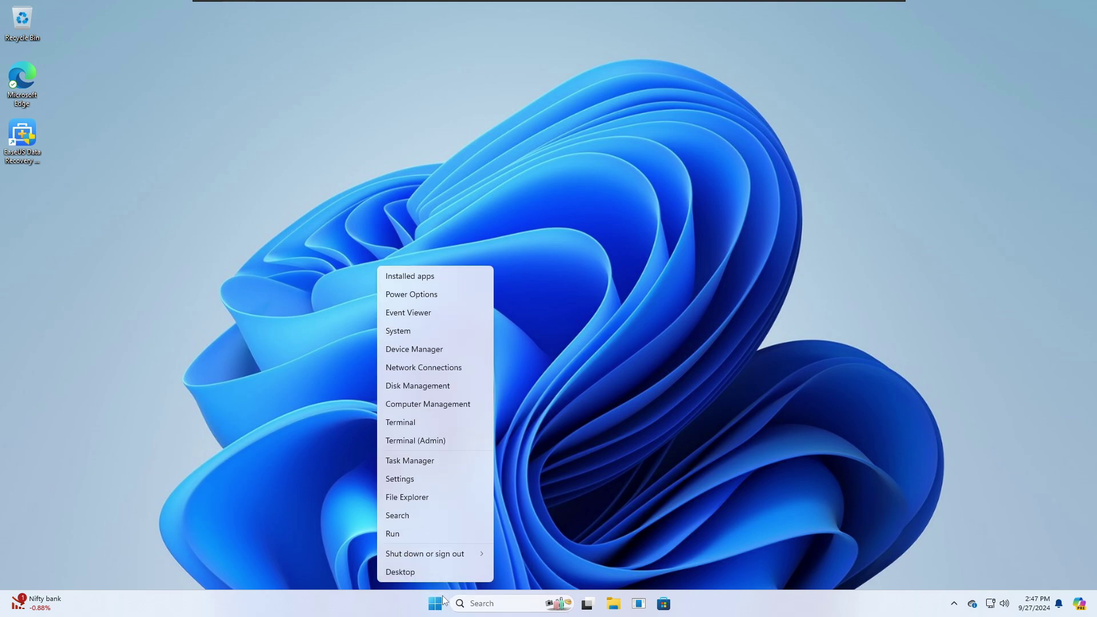
click(455, 387)
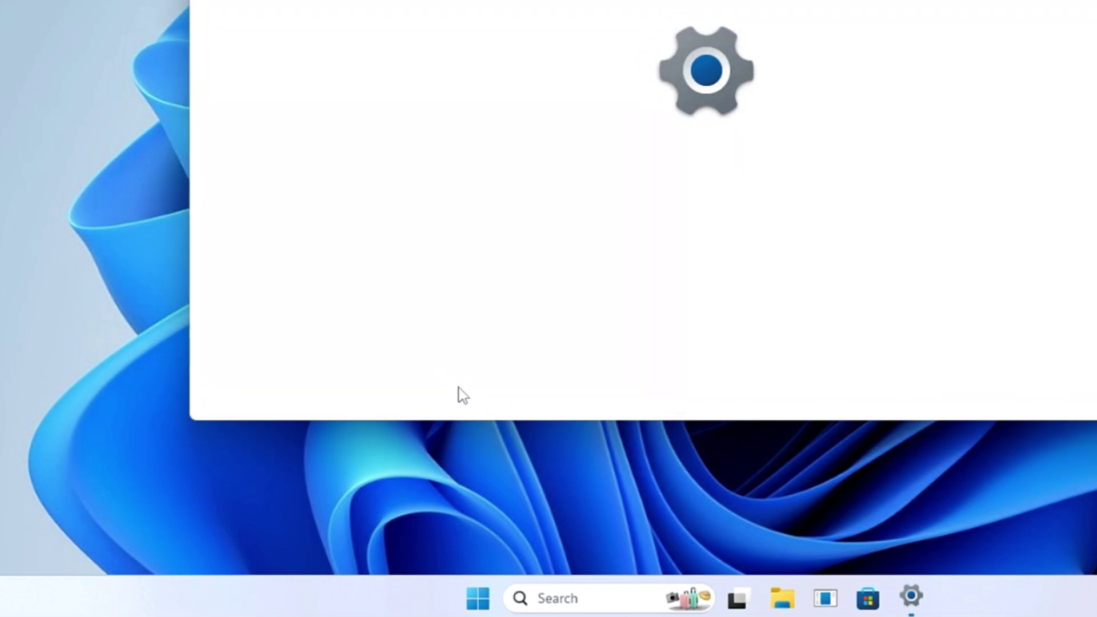
scroll(437, 309, down, 2)
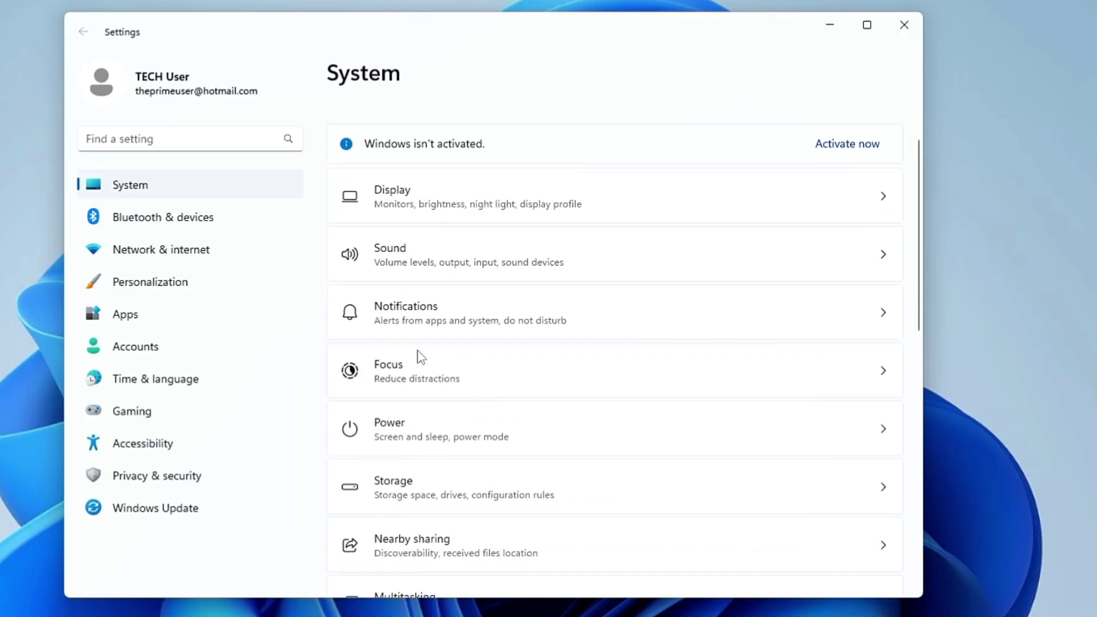
click(419, 326)
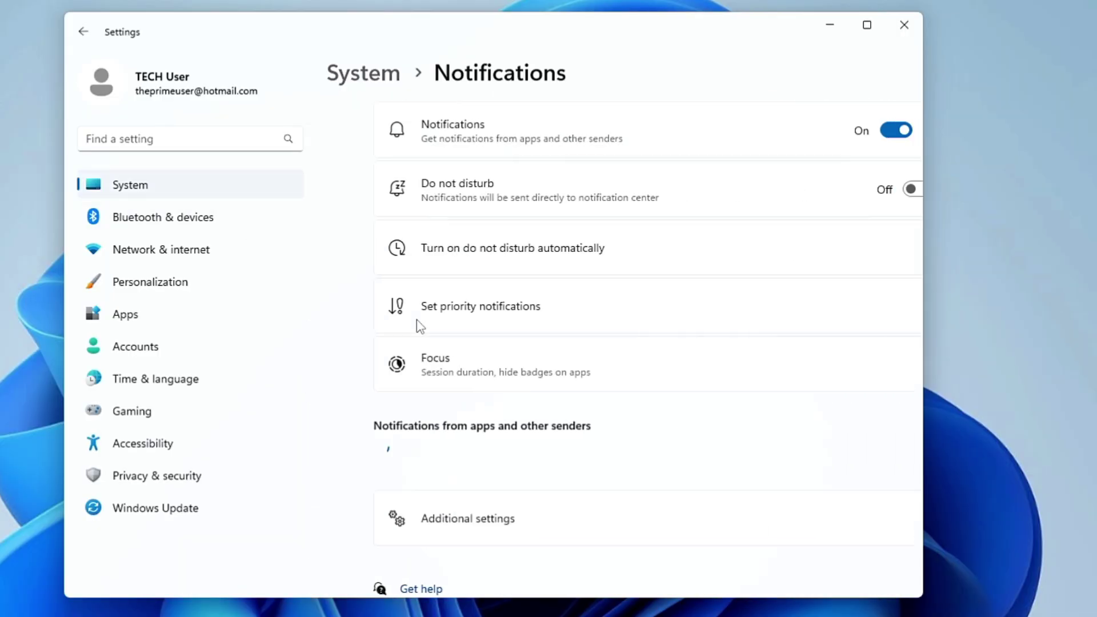
scroll(465, 240, down, 6)
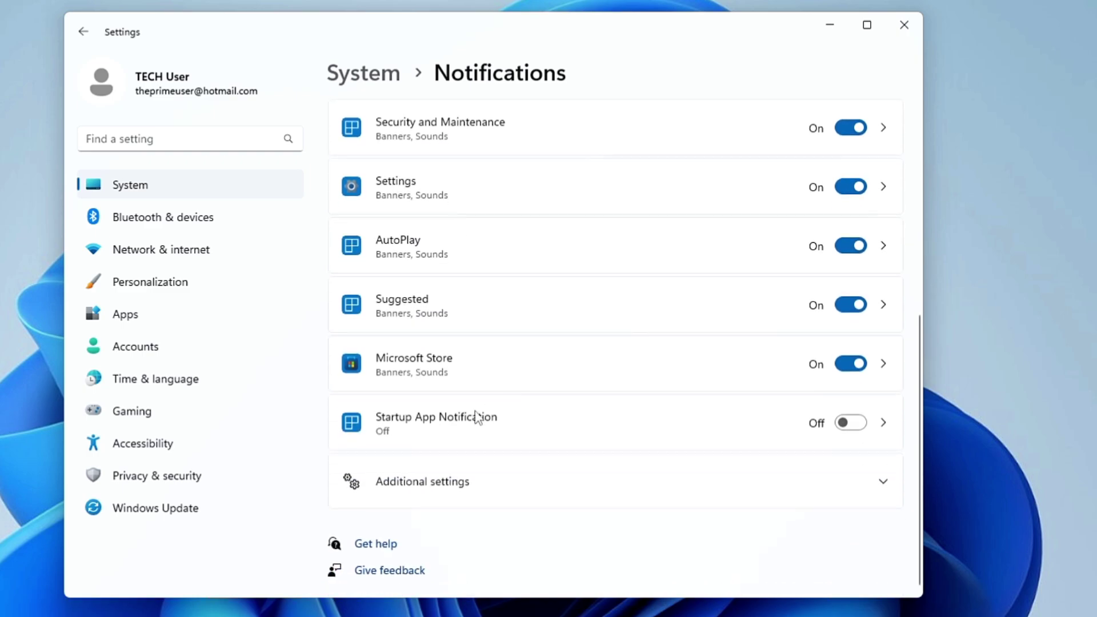
click(470, 485)
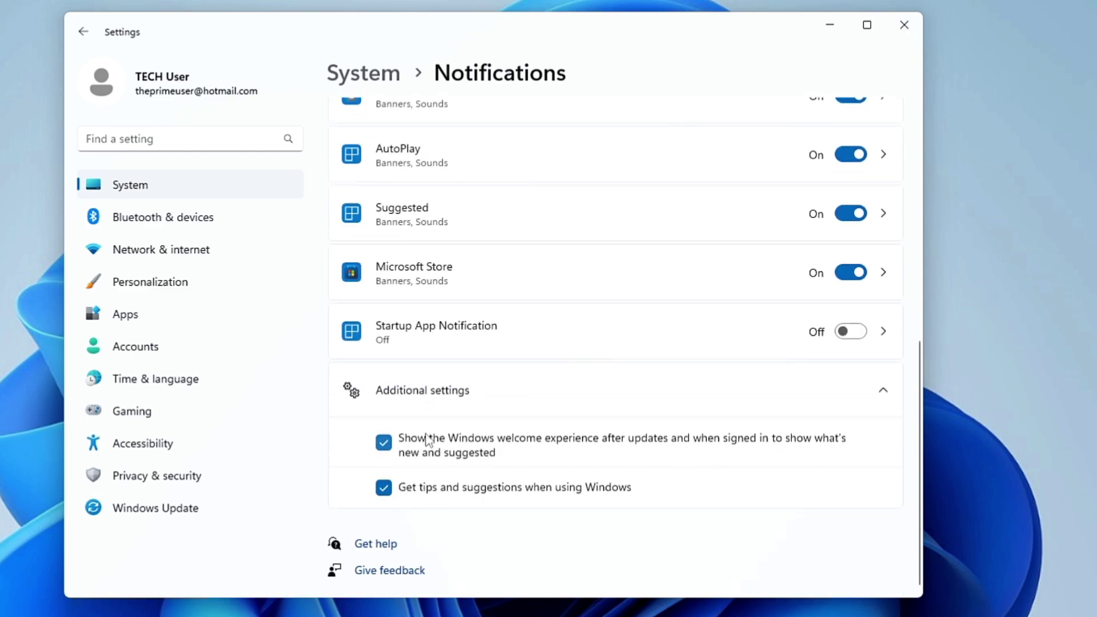
click(384, 443)
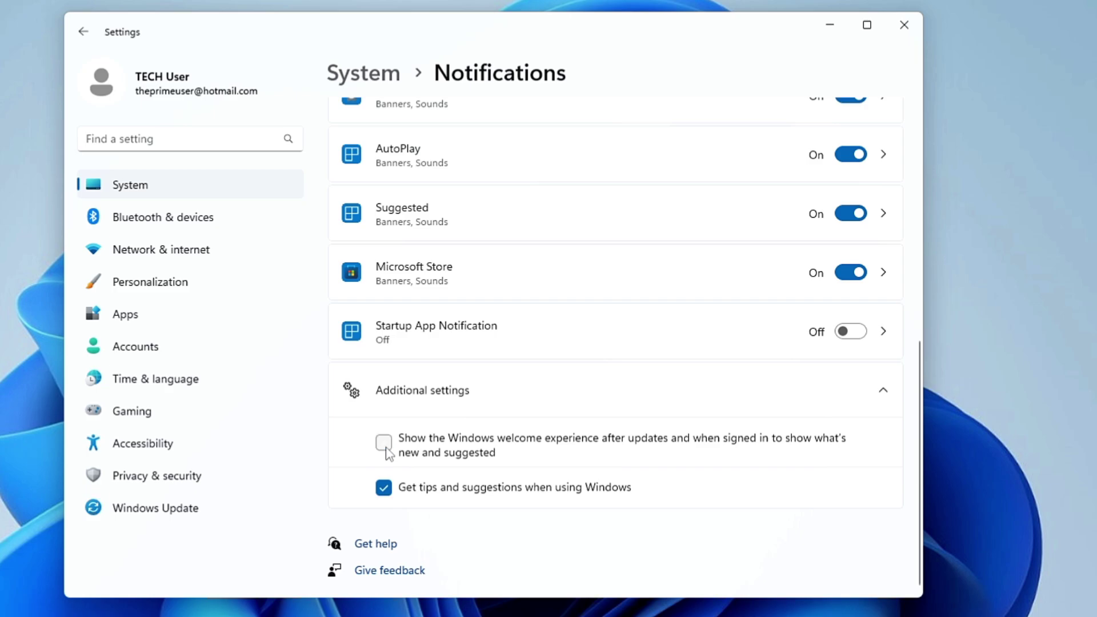
click(383, 488)
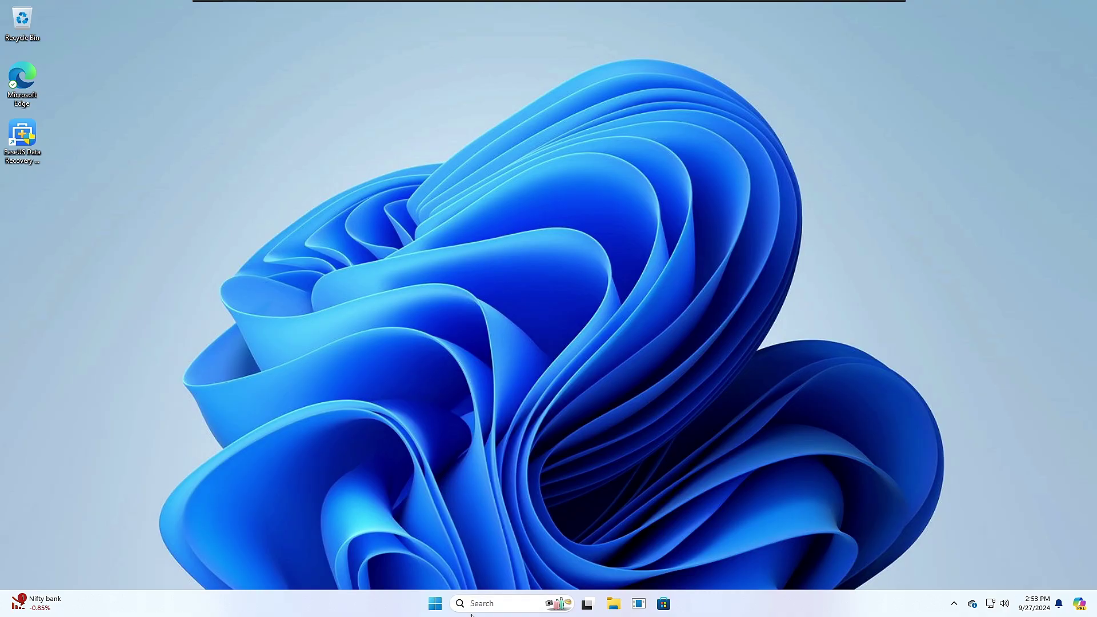
In the lock screen personalization settings, set the lock screen status app to Dev Home.
right_click(435, 603)
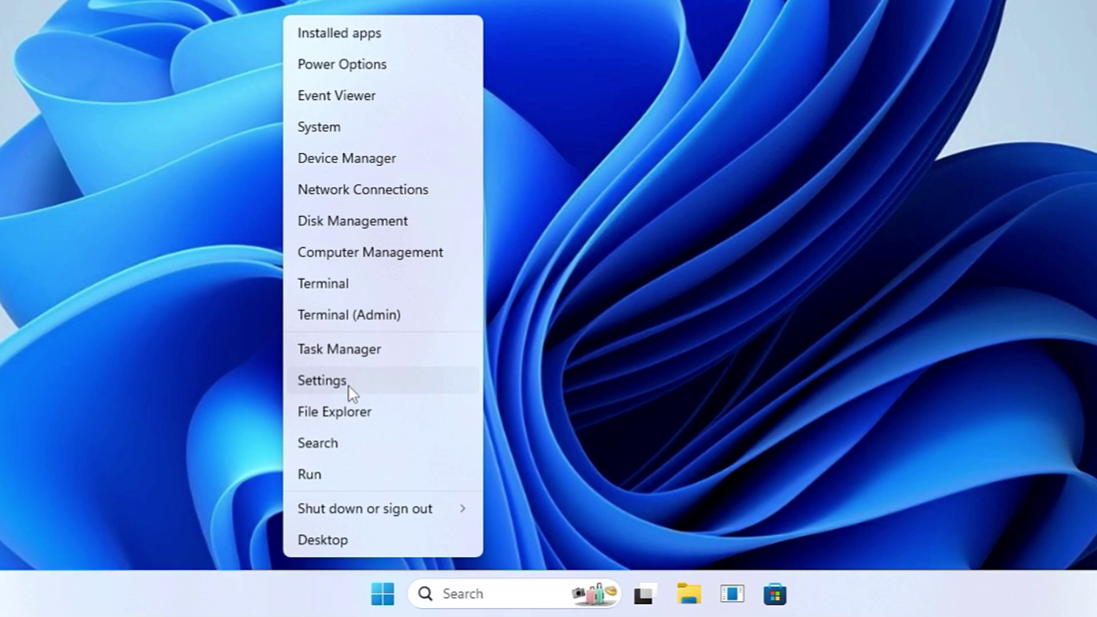
click(322, 380)
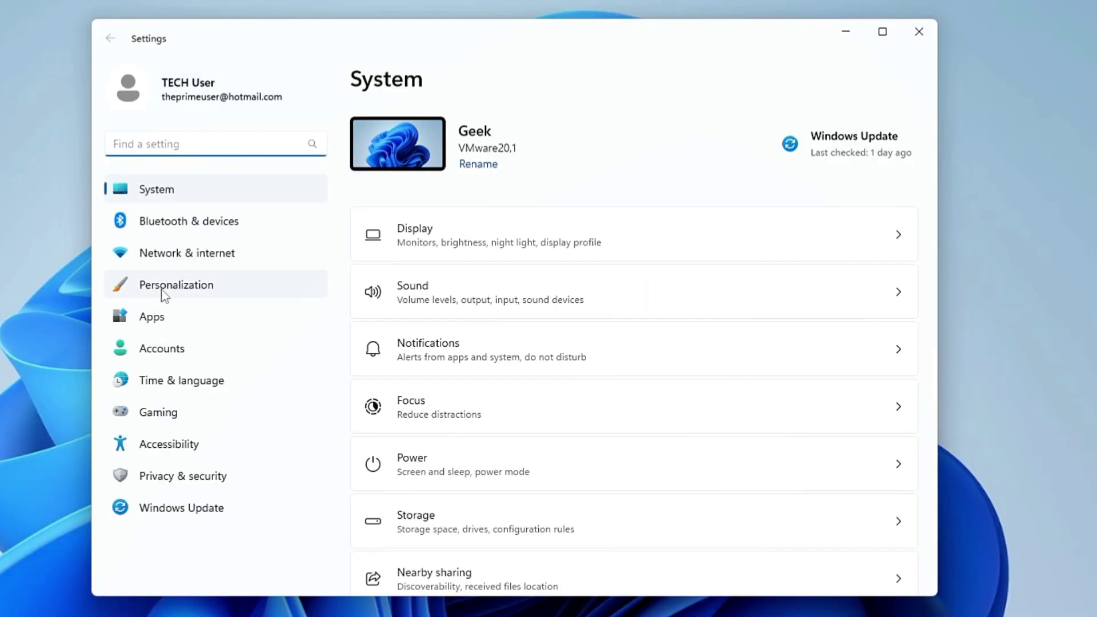
click(181, 291)
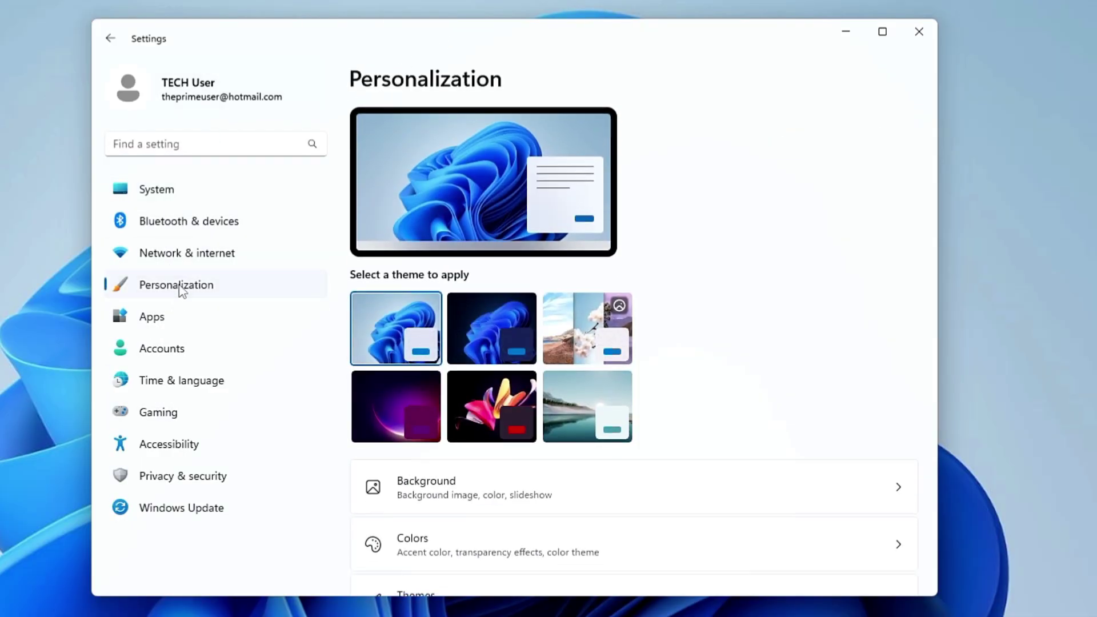
scroll(491, 293, down, 5)
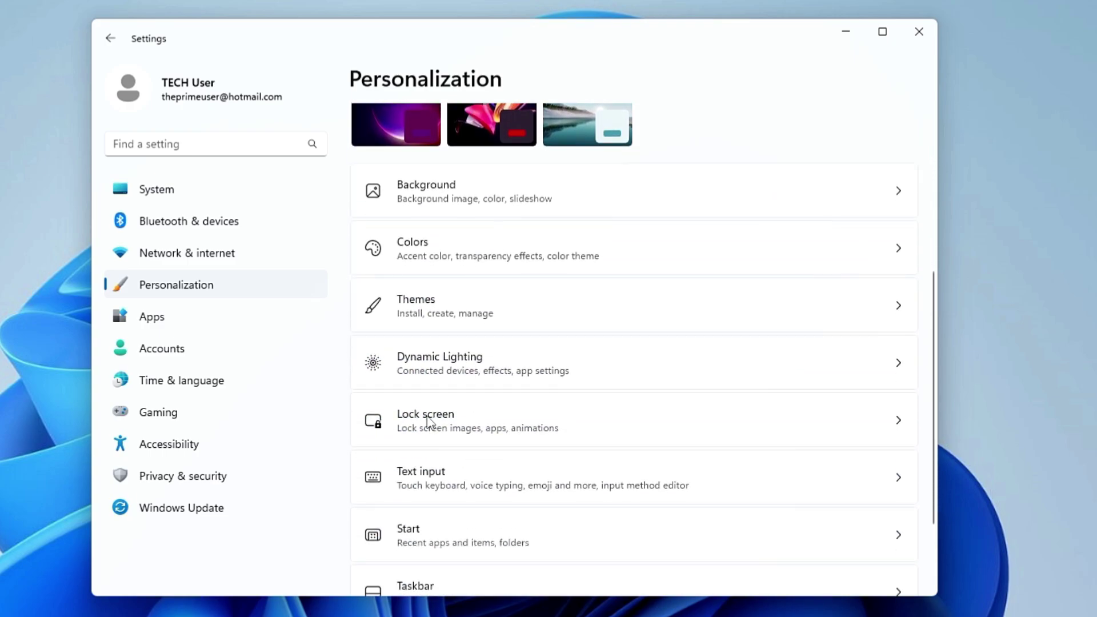
click(463, 433)
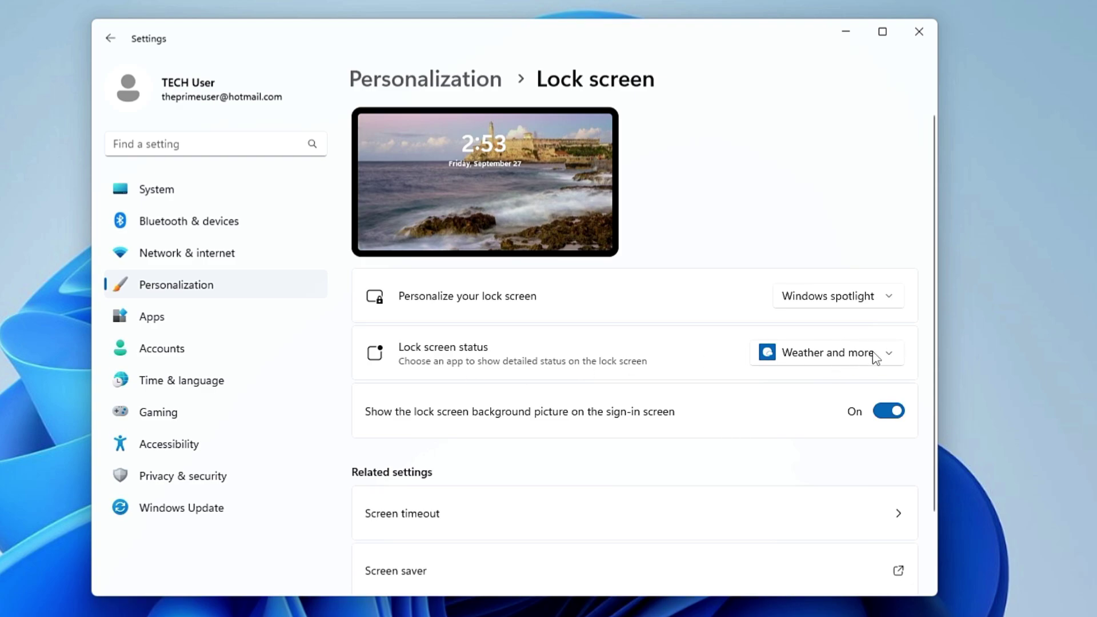
click(889, 359)
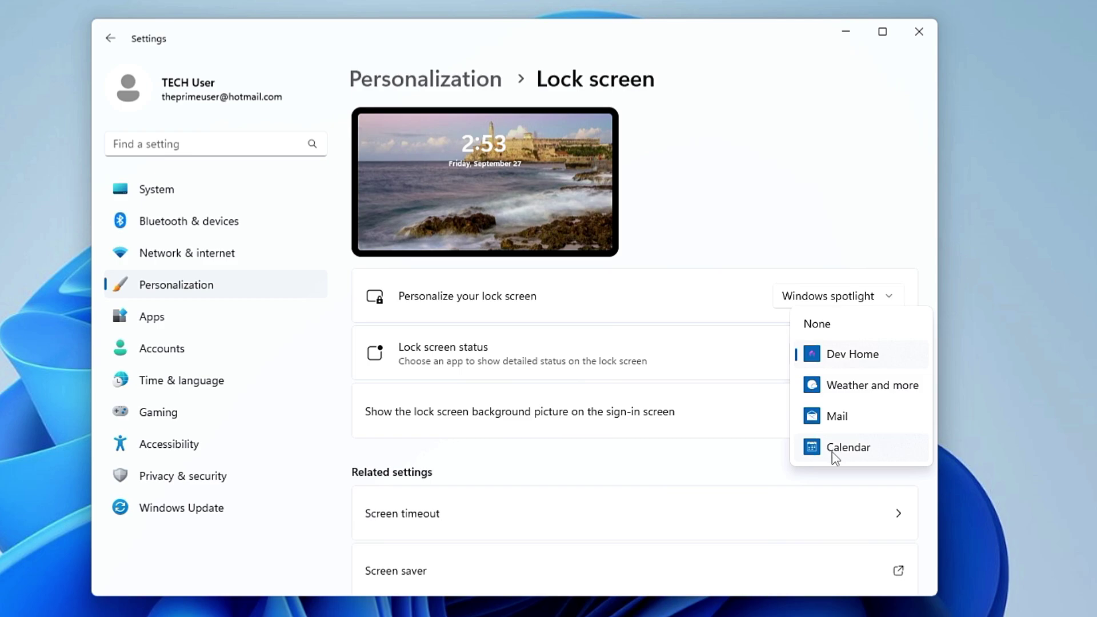
click(839, 357)
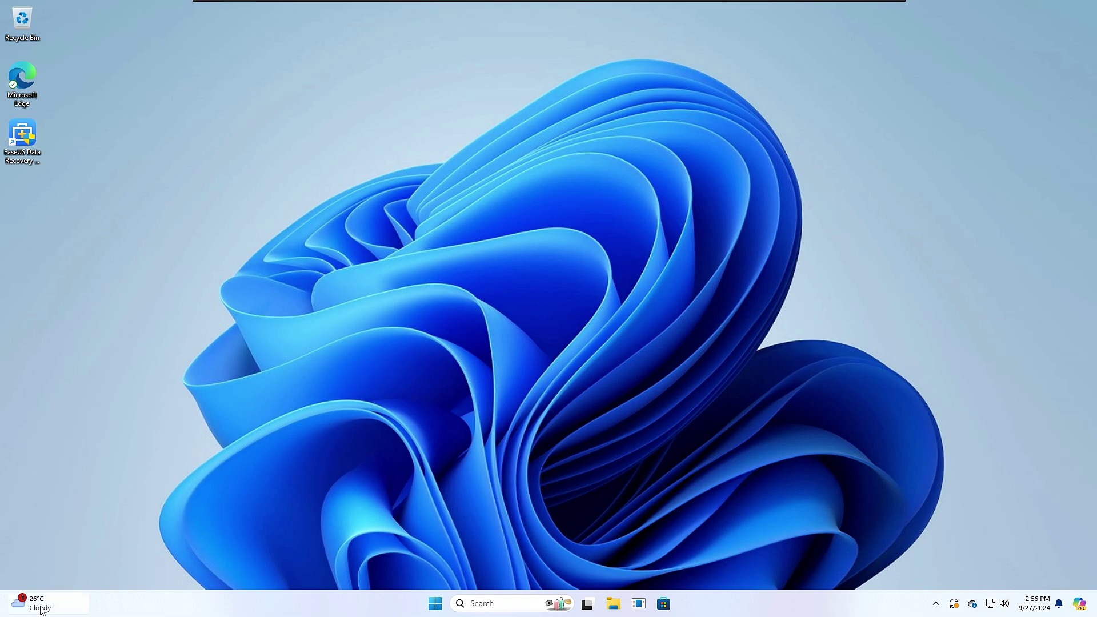
View the widgets board from the taskbar, close it, and open the taskbar settings.
mouse_move(41, 608)
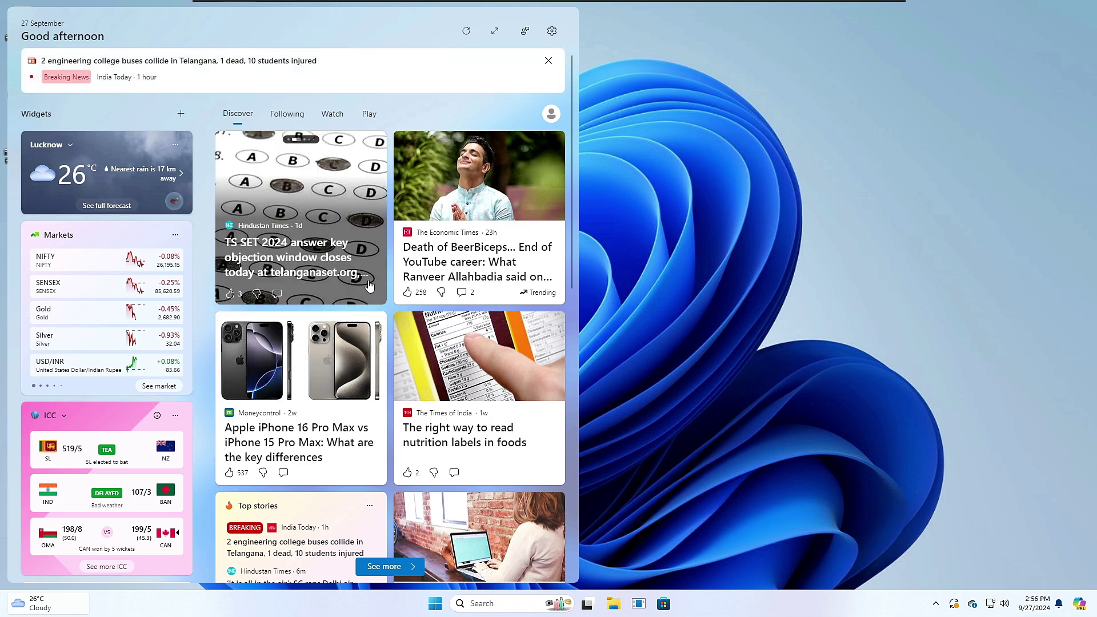
click(737, 263)
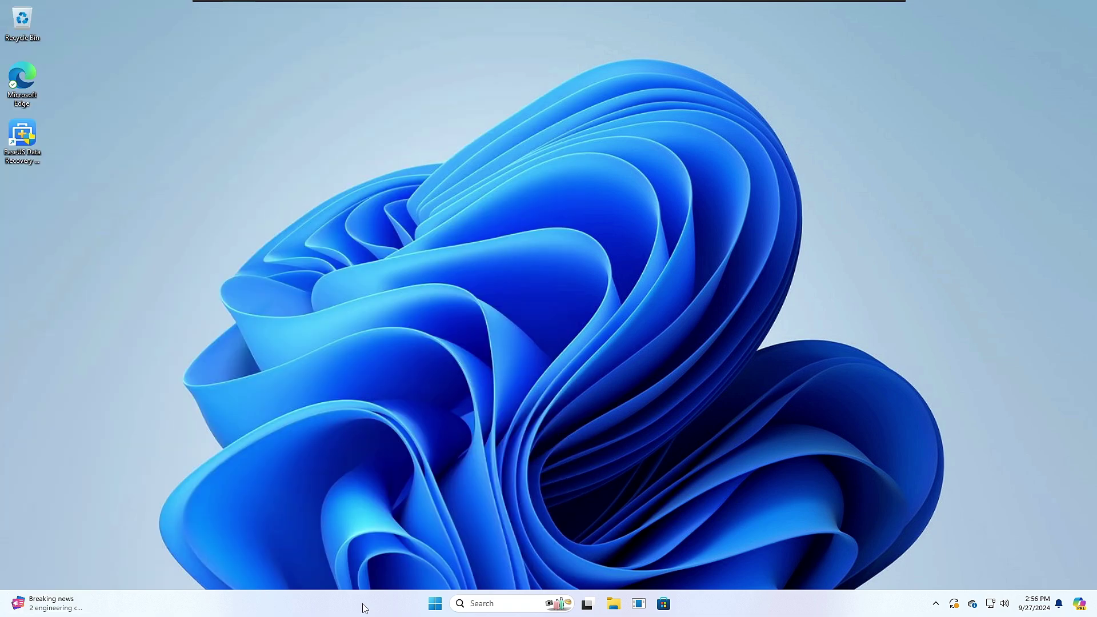
right_click(364, 608)
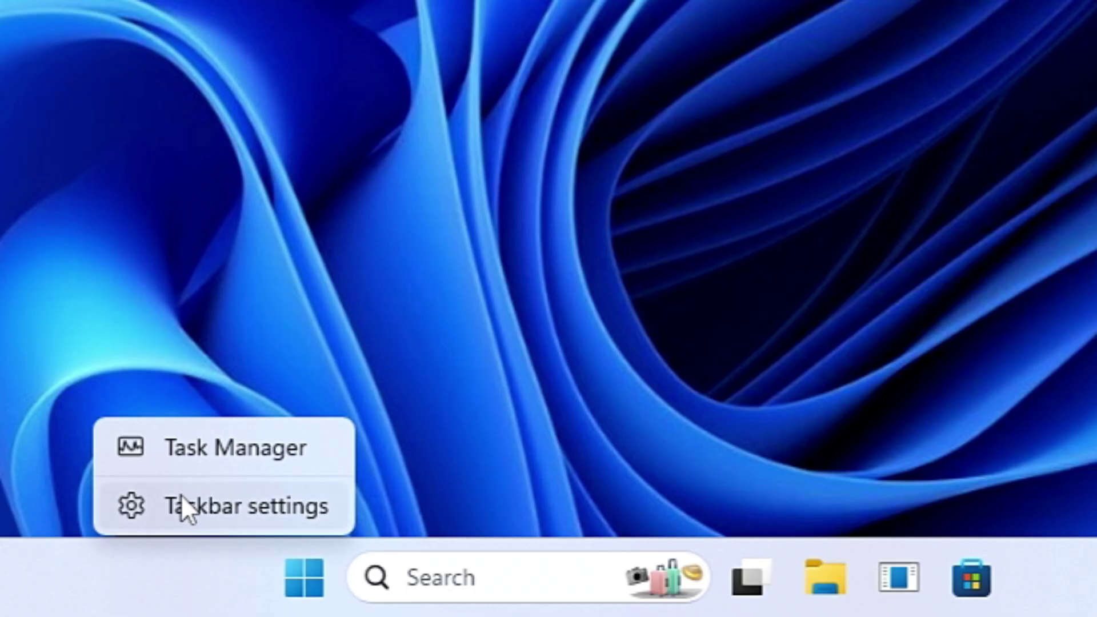
click(236, 507)
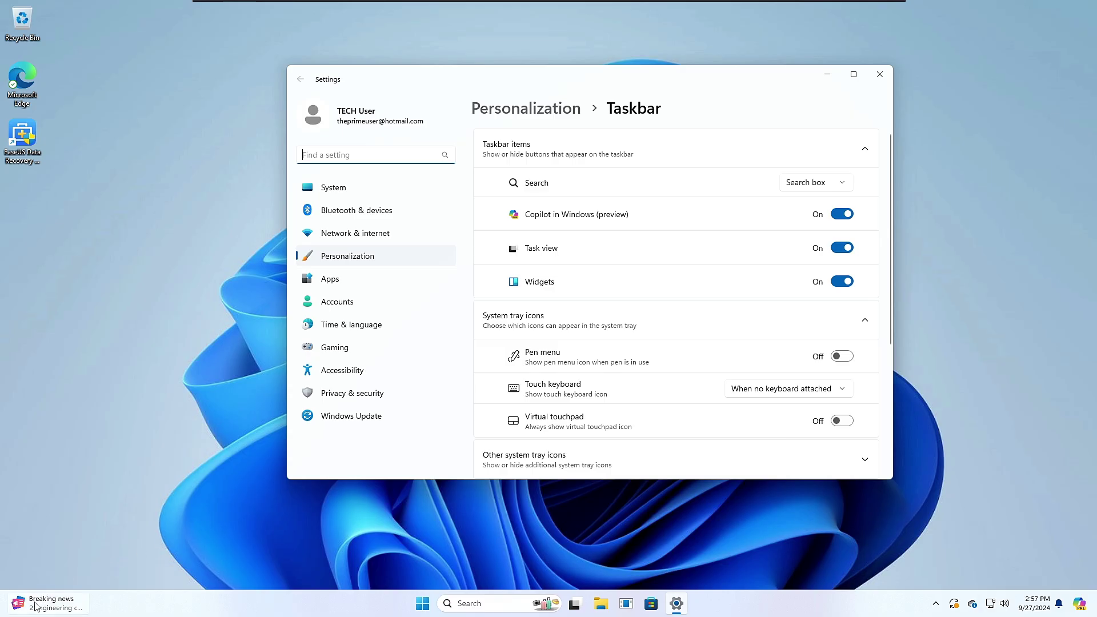
Hide the weather widget on the widgets board and return to the taskbar settings.
click(36, 605)
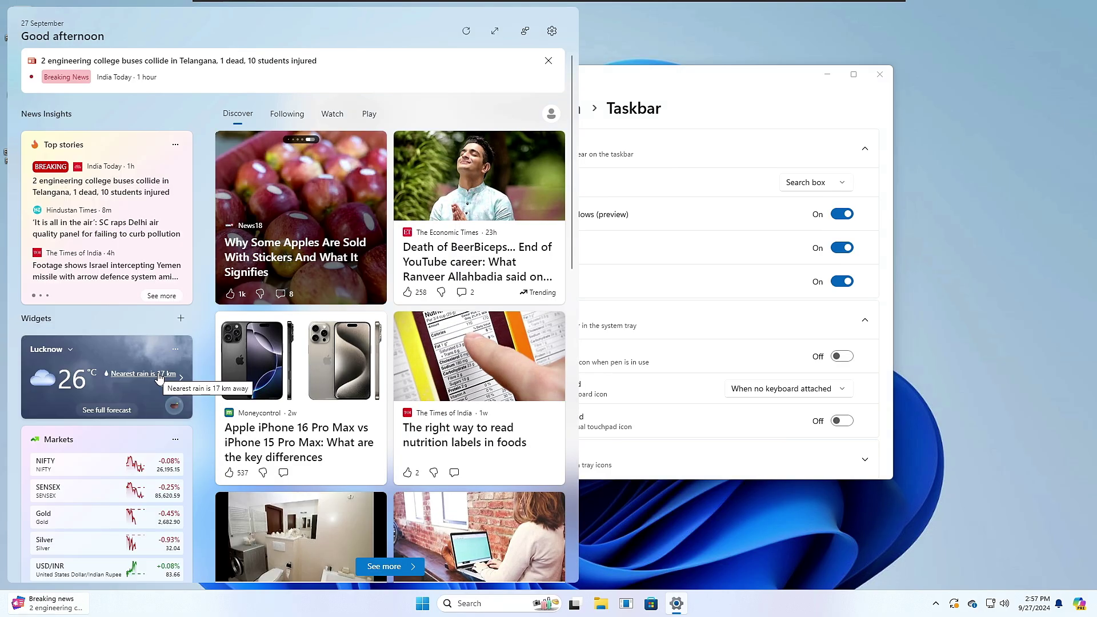
click(176, 351)
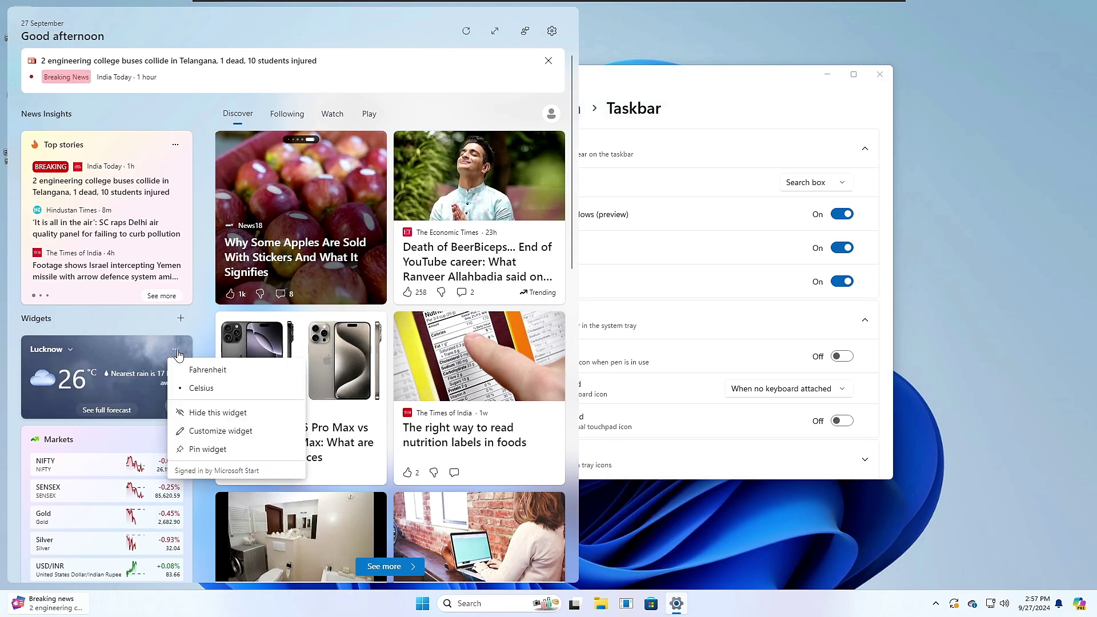
click(208, 419)
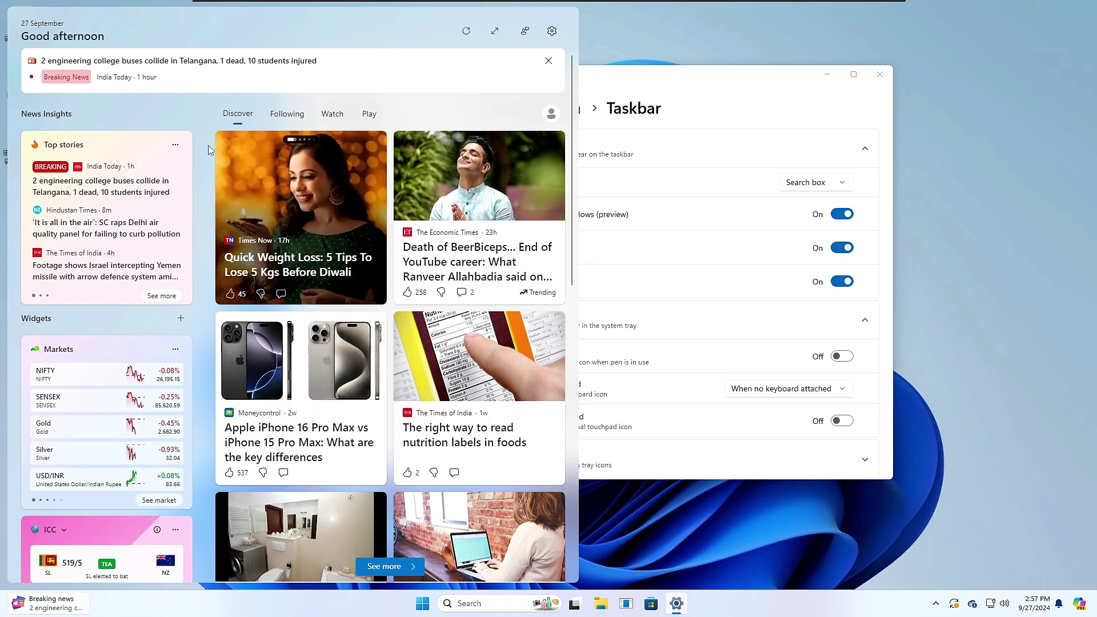
click(655, 92)
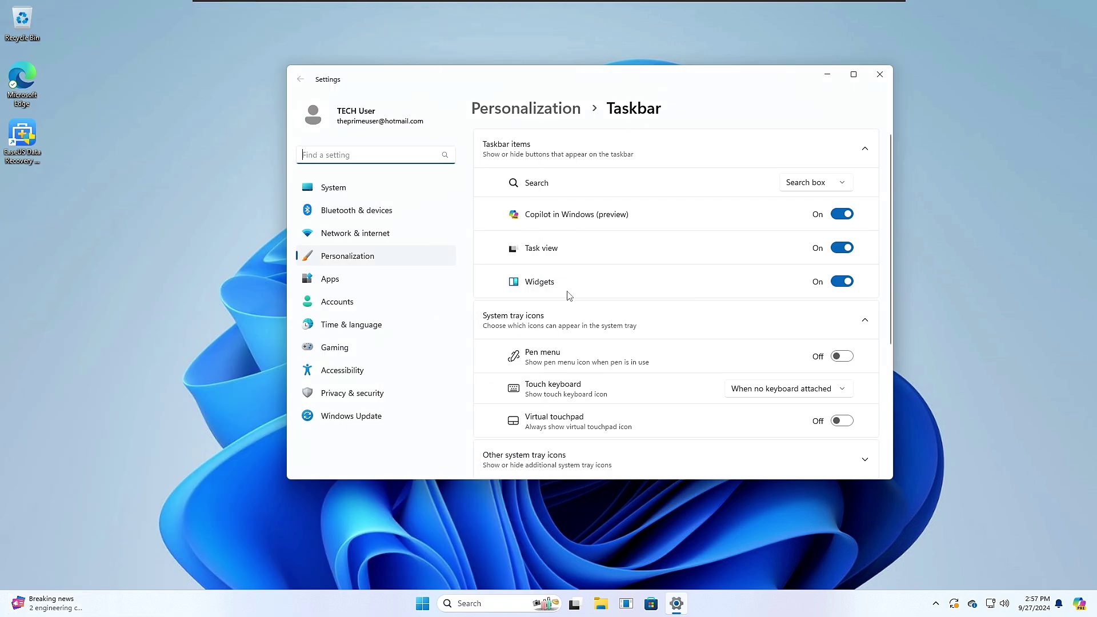
Turn off Widgets in the taskbar items and close the settings window.
click(842, 282)
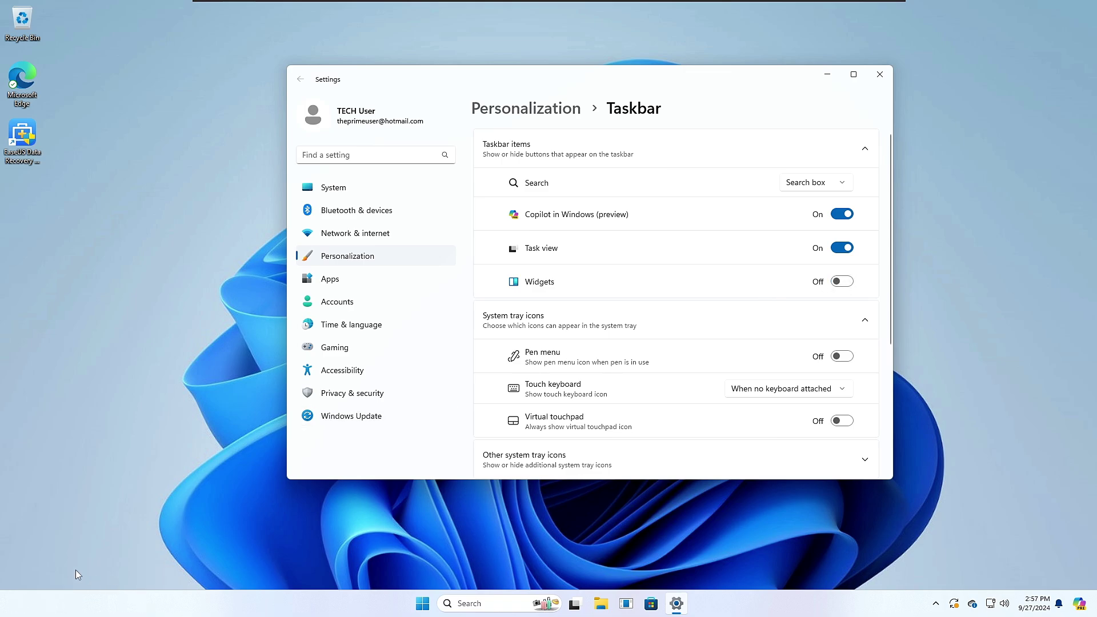
click(880, 75)
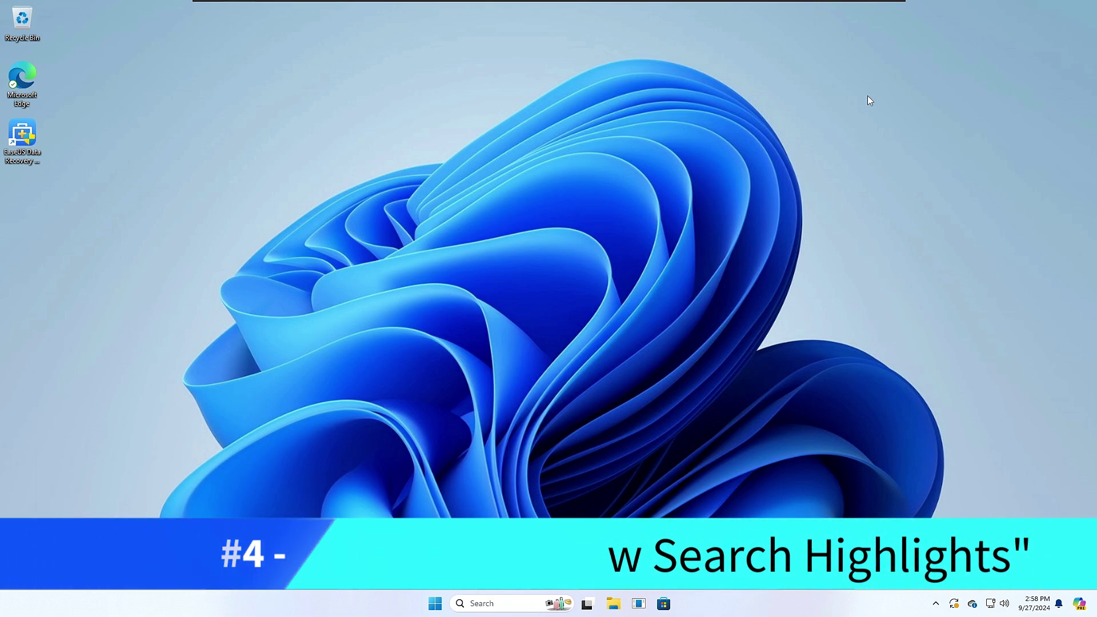
View the highlights in Windows Search, and turn off Show search highlights in the Search permissions of the privacy settings.
key(super+s)
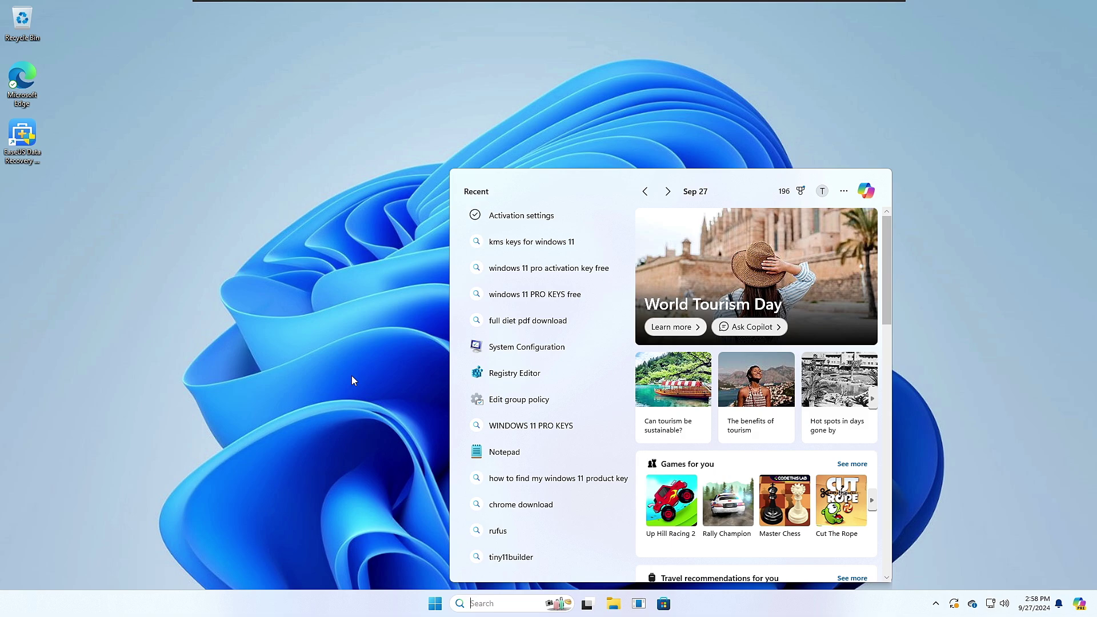
click(201, 407)
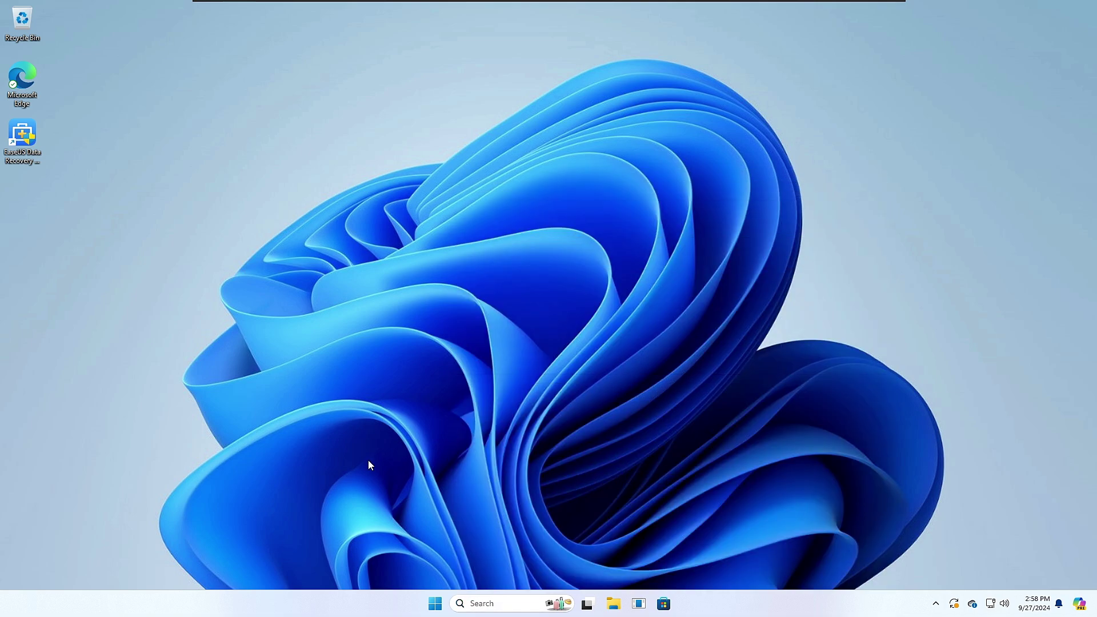
right_click(437, 608)
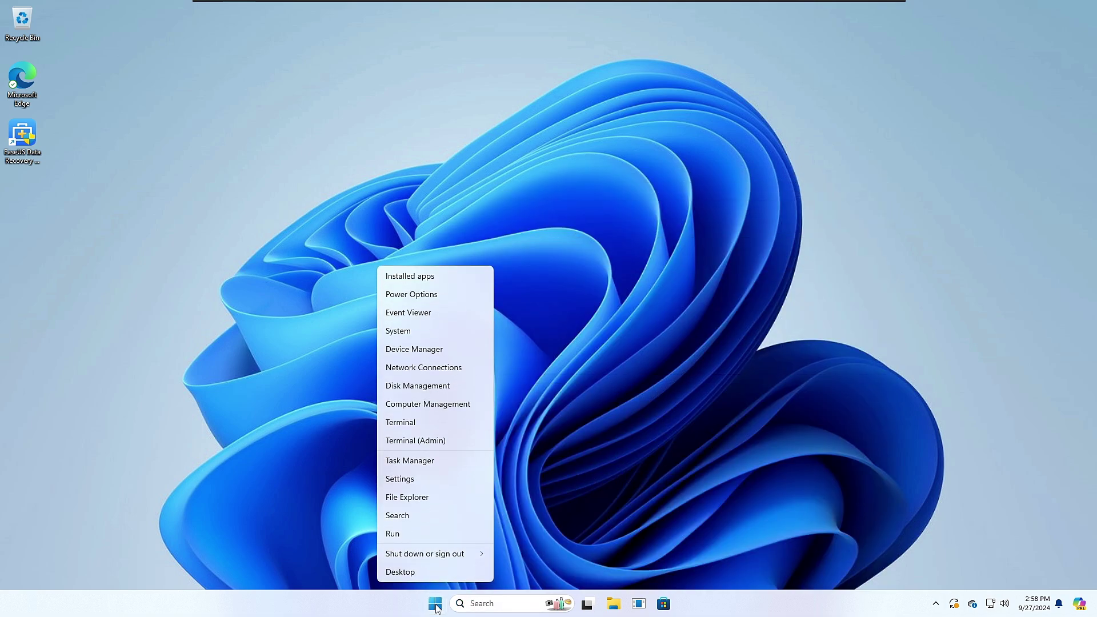
click(415, 484)
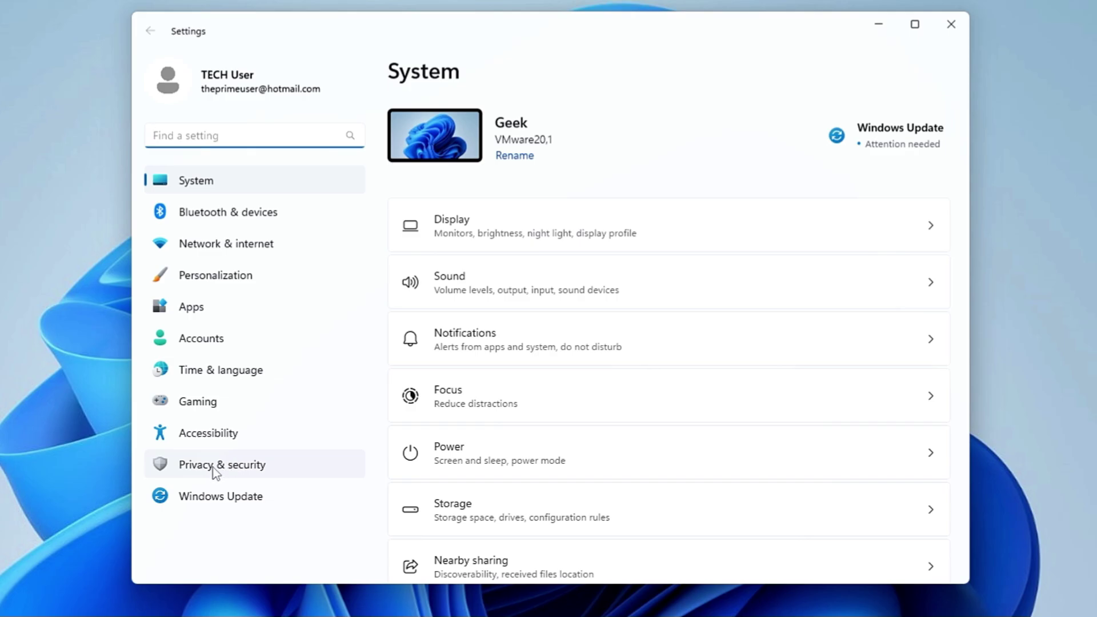
click(211, 467)
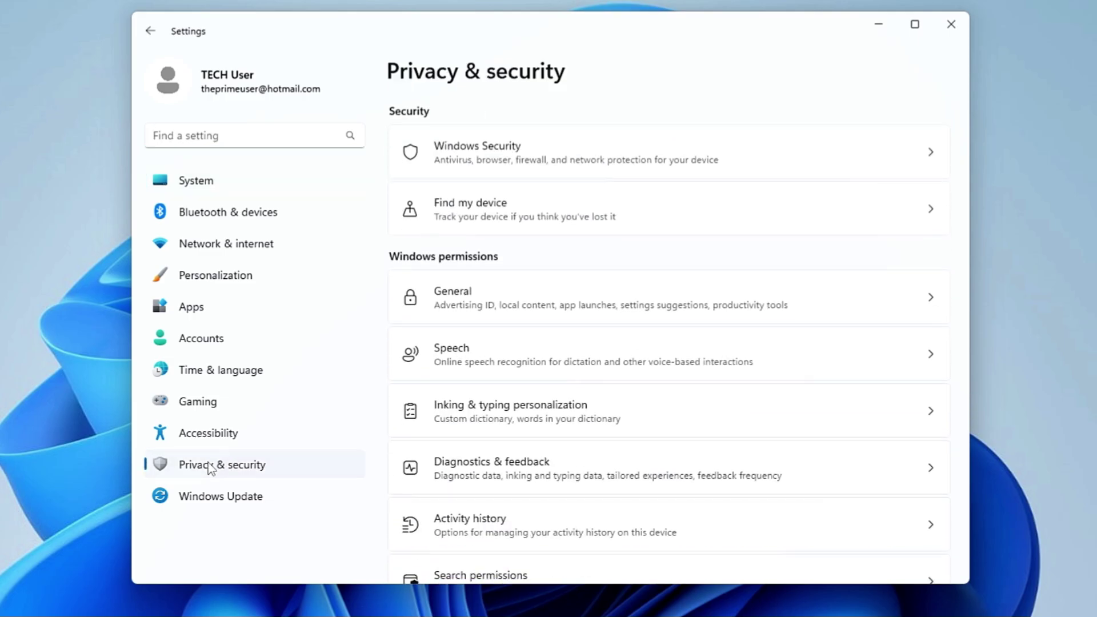
scroll(522, 299, down, 2)
scroll(522, 220, down, 4)
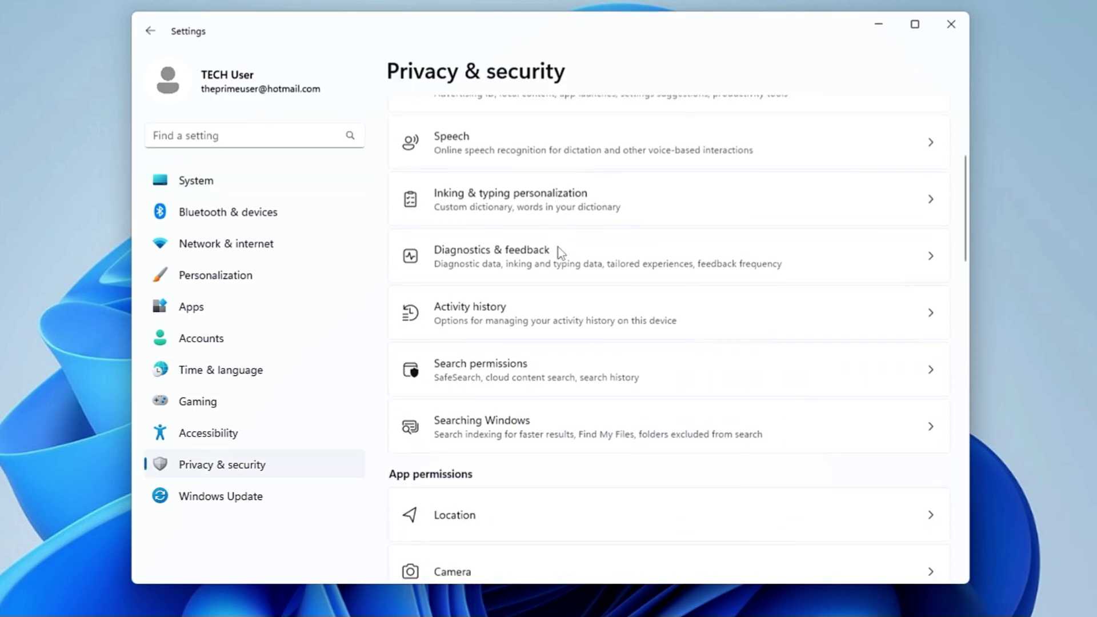
click(505, 359)
scroll(505, 361, down, 12)
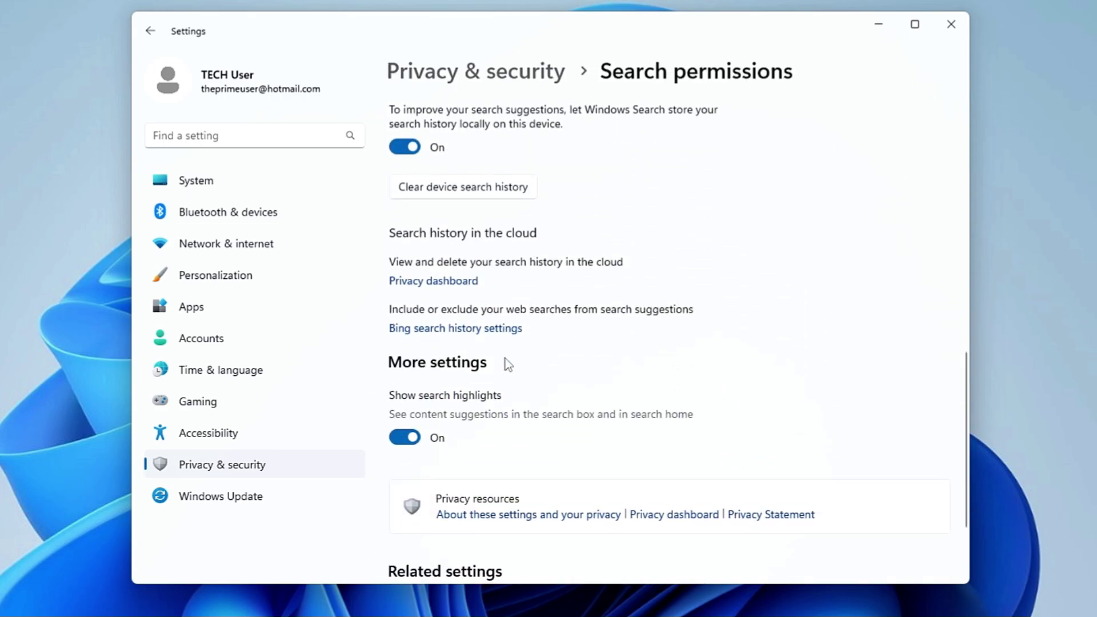
scroll(459, 368, down, 2)
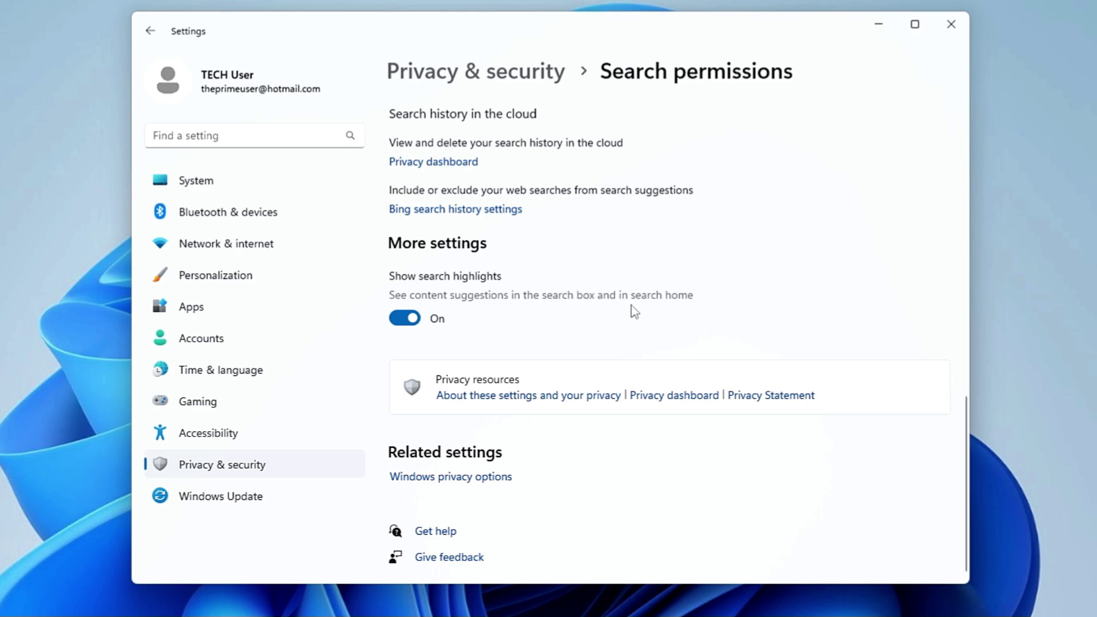
click(407, 320)
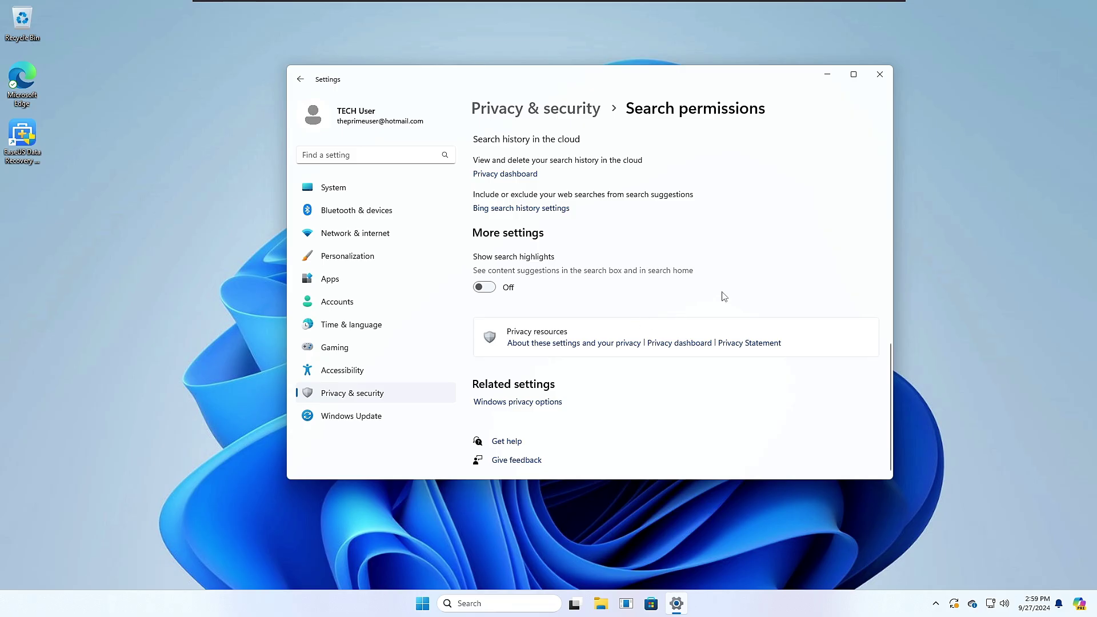
click(951, 24)
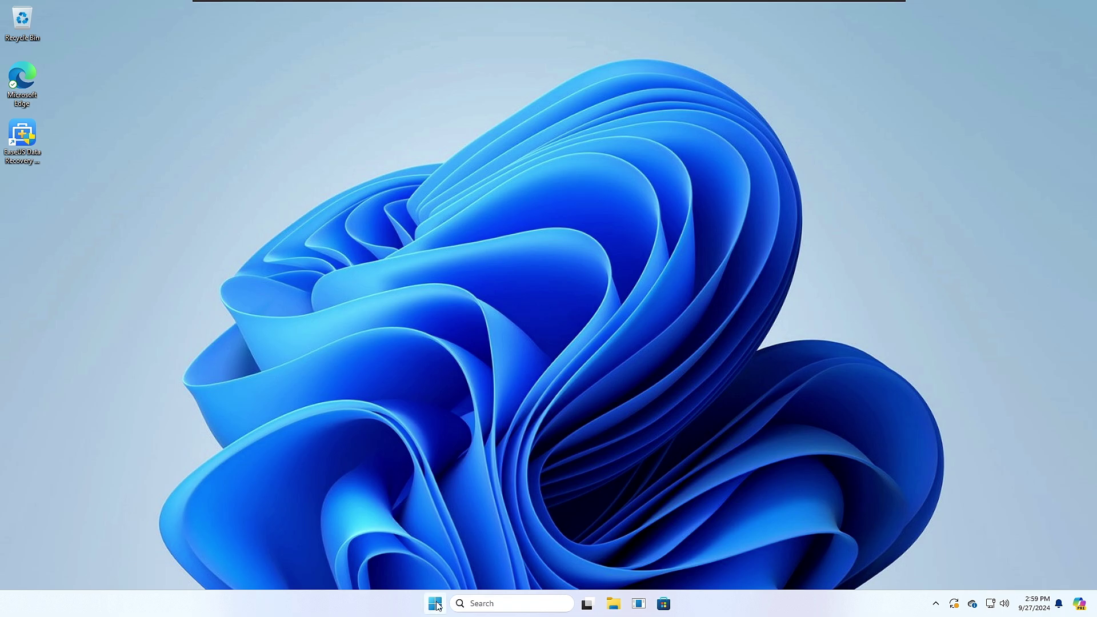
Search for firefox from the Start menu to view its web results, and close the search.
click(435, 603)
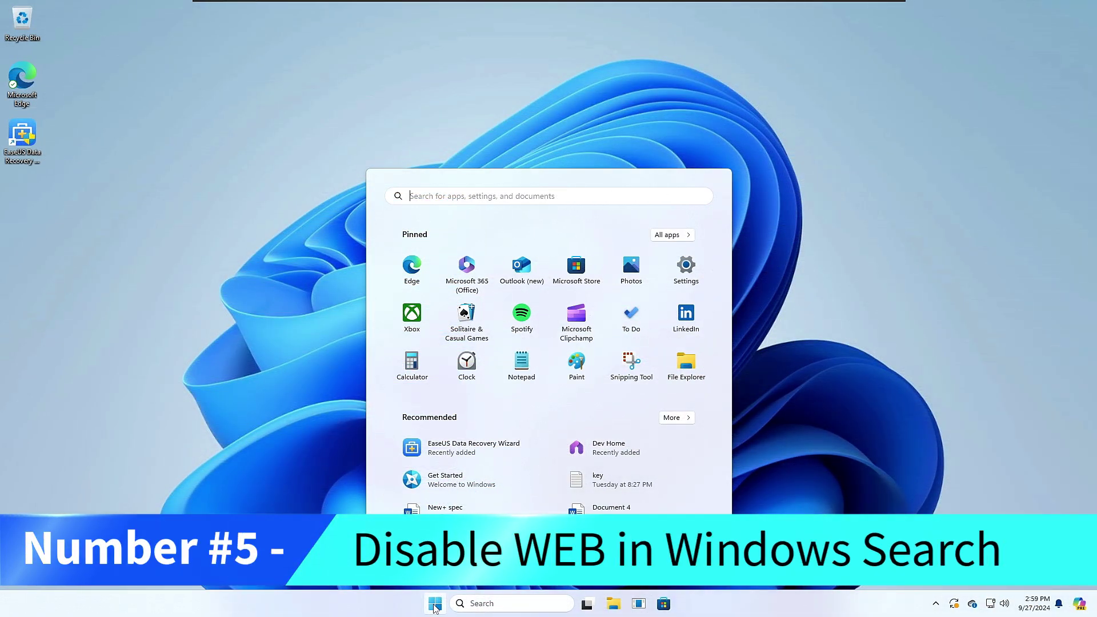
text(firefox)
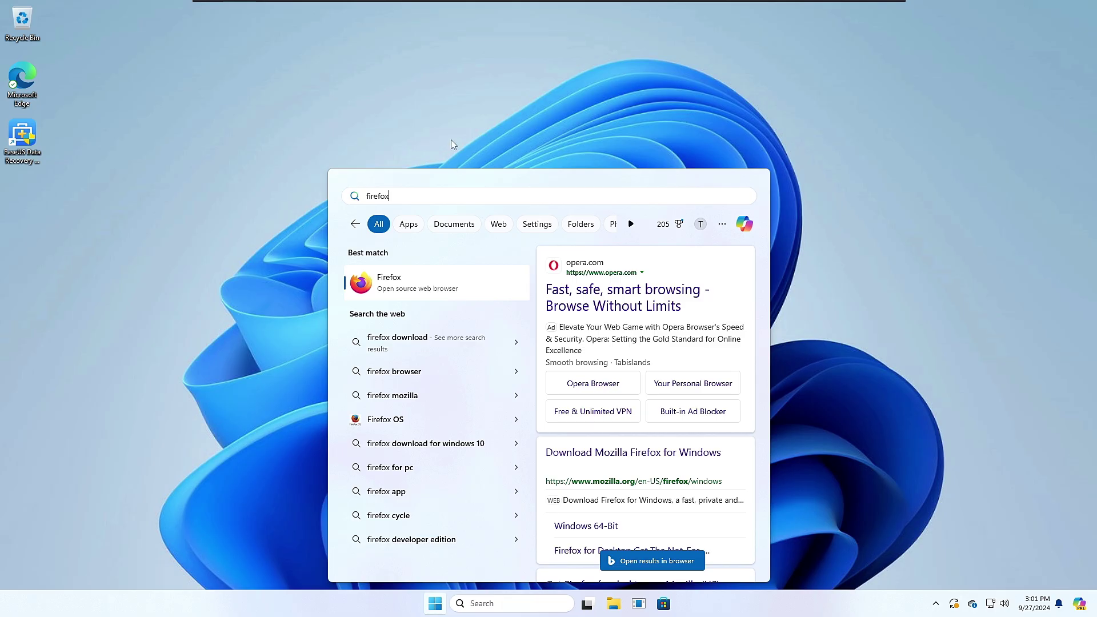
click(437, 0)
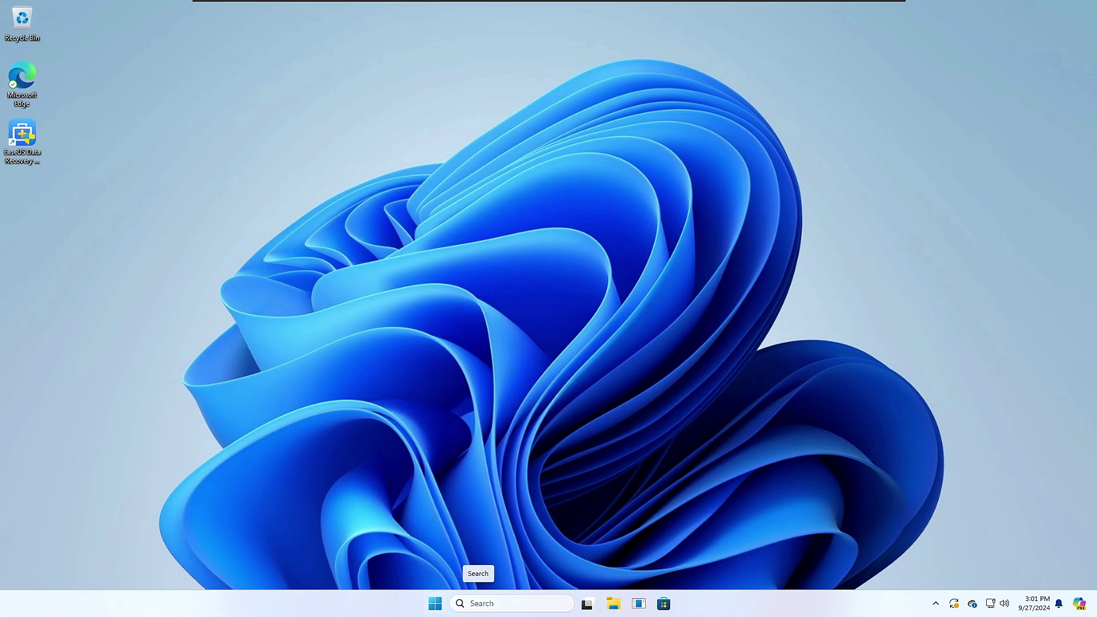
Search Windows for registry, open the Registry Editor, and allow it to make changes.
click(480, 603)
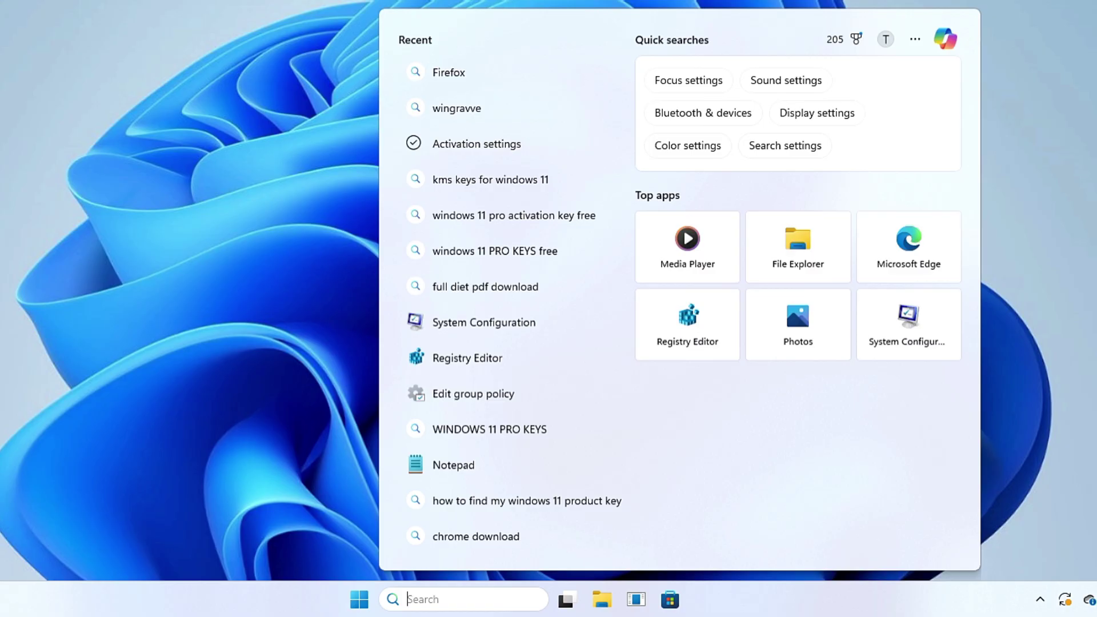
text(registry)
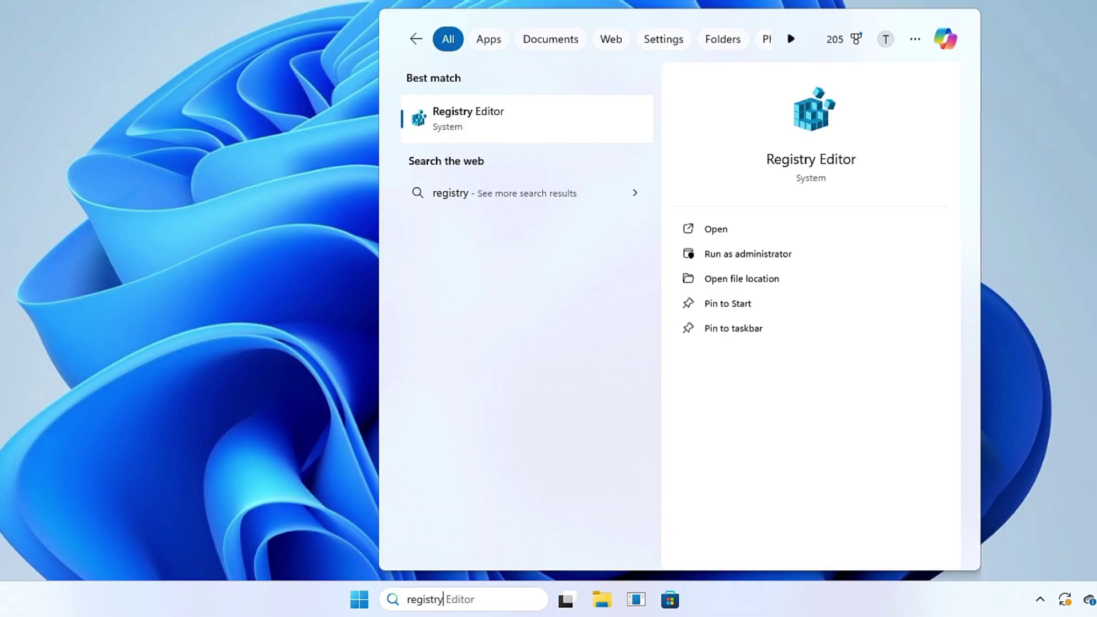
click(497, 115)
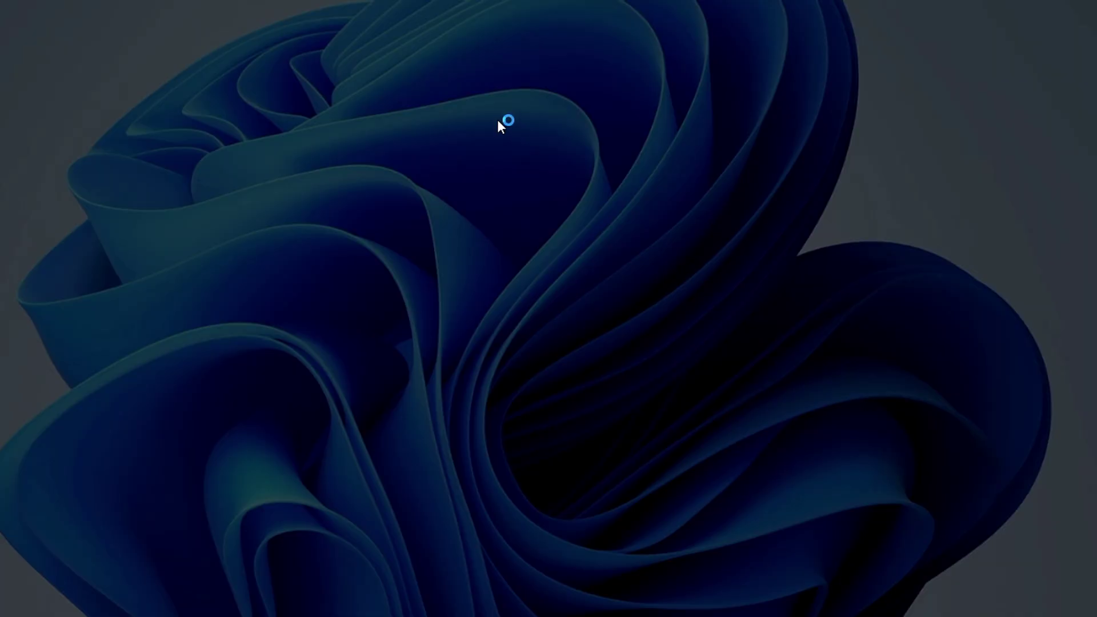
click(432, 312)
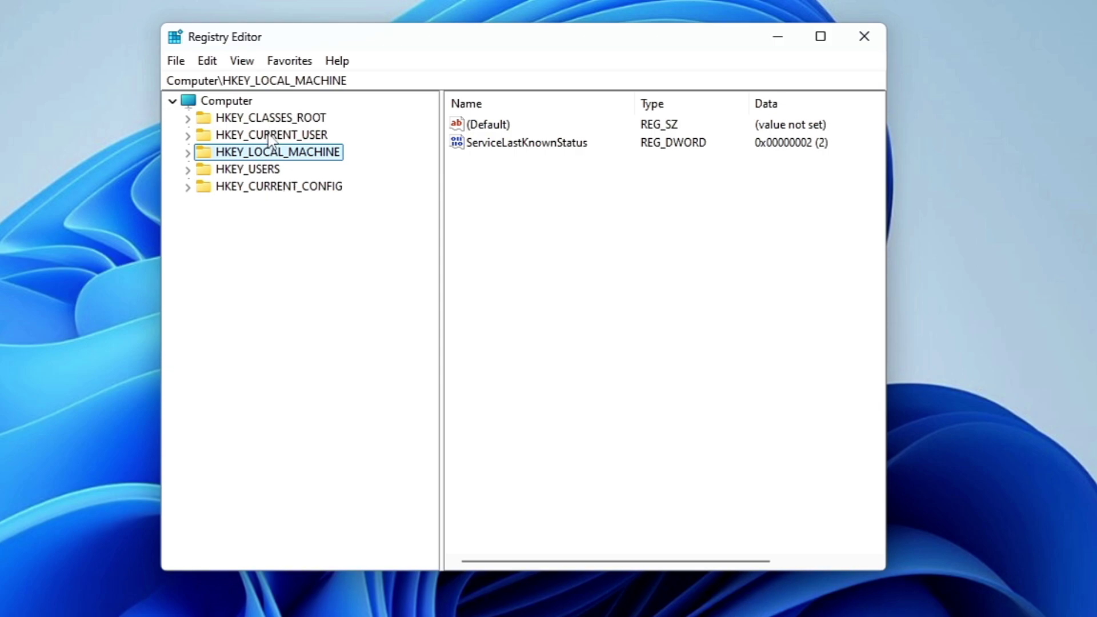
Go to the registry key HKEY_CURRENT_USER\Software\Policies\Microsoft\Windows.
click(269, 136)
double_click(269, 136)
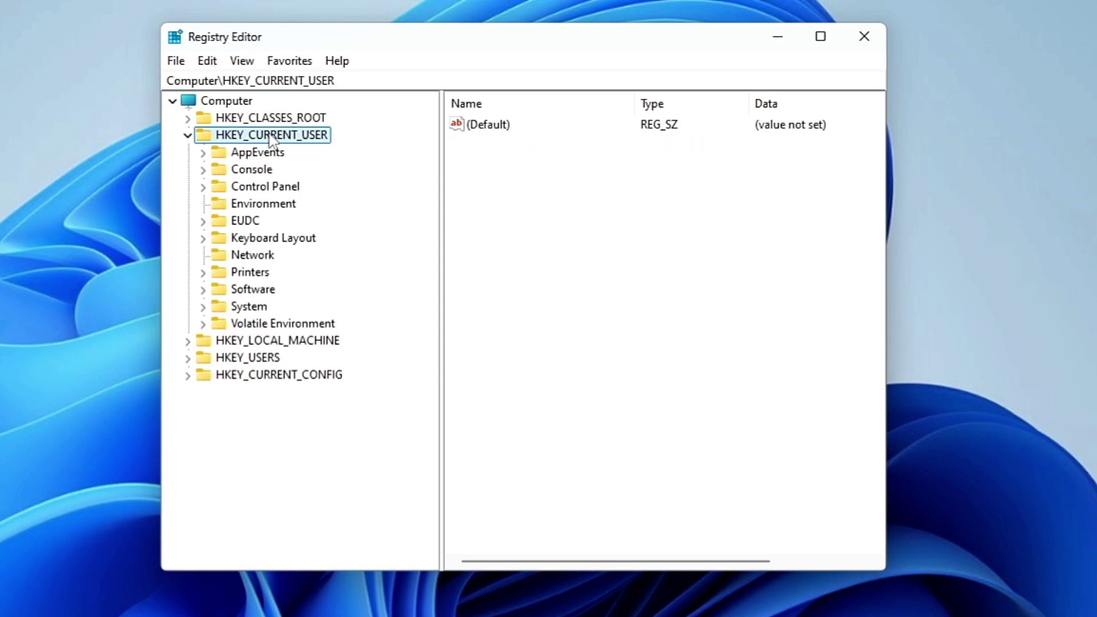
click(254, 292)
double_click(254, 292)
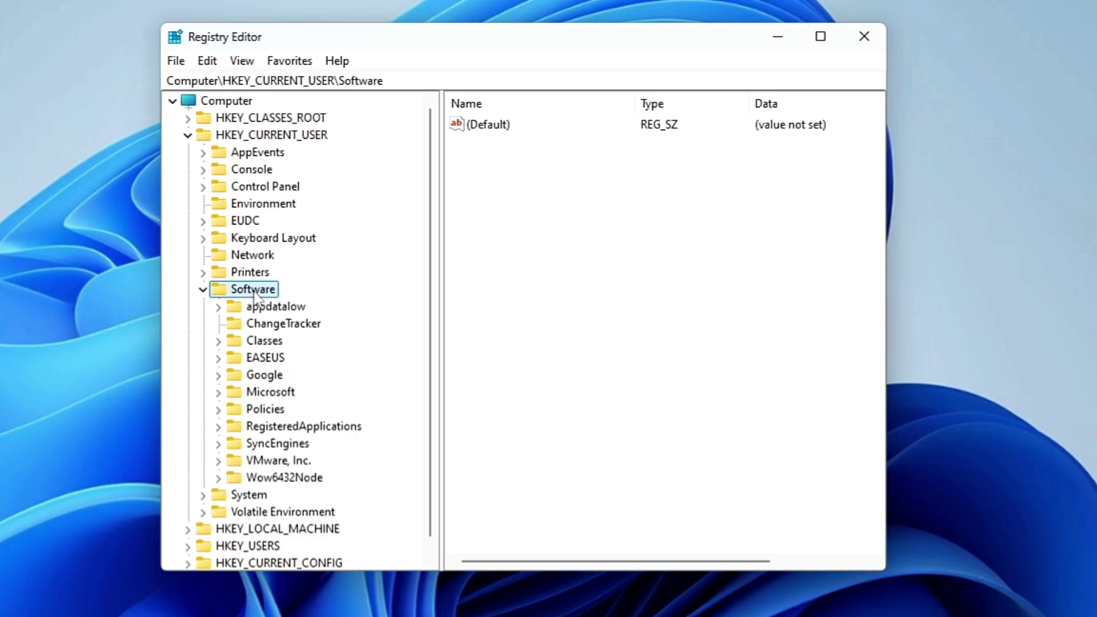
click(264, 410)
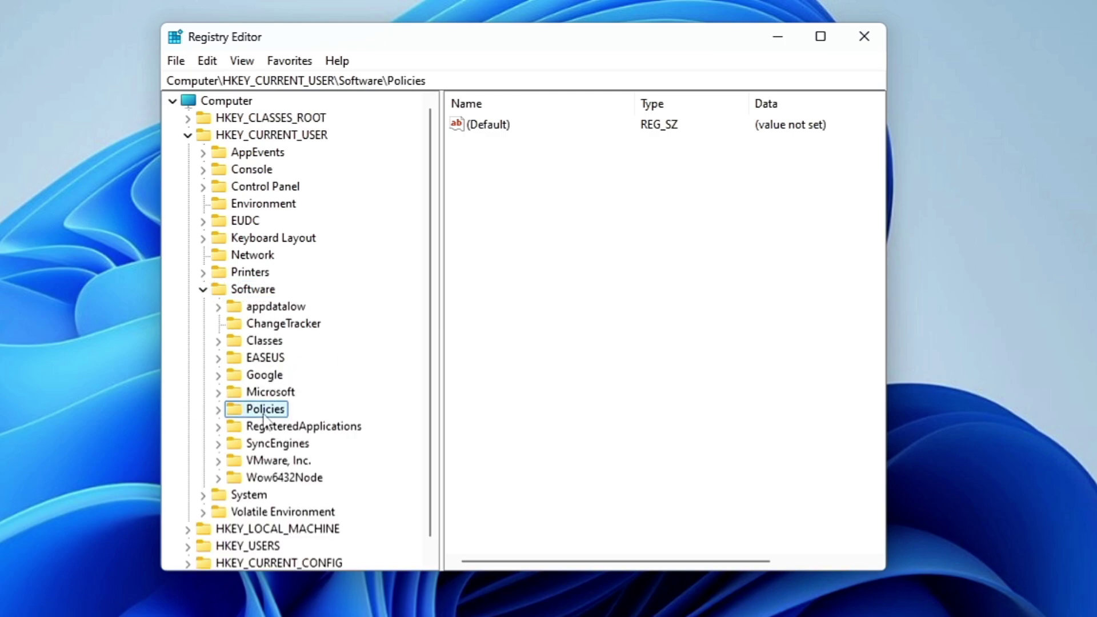
double_click(255, 412)
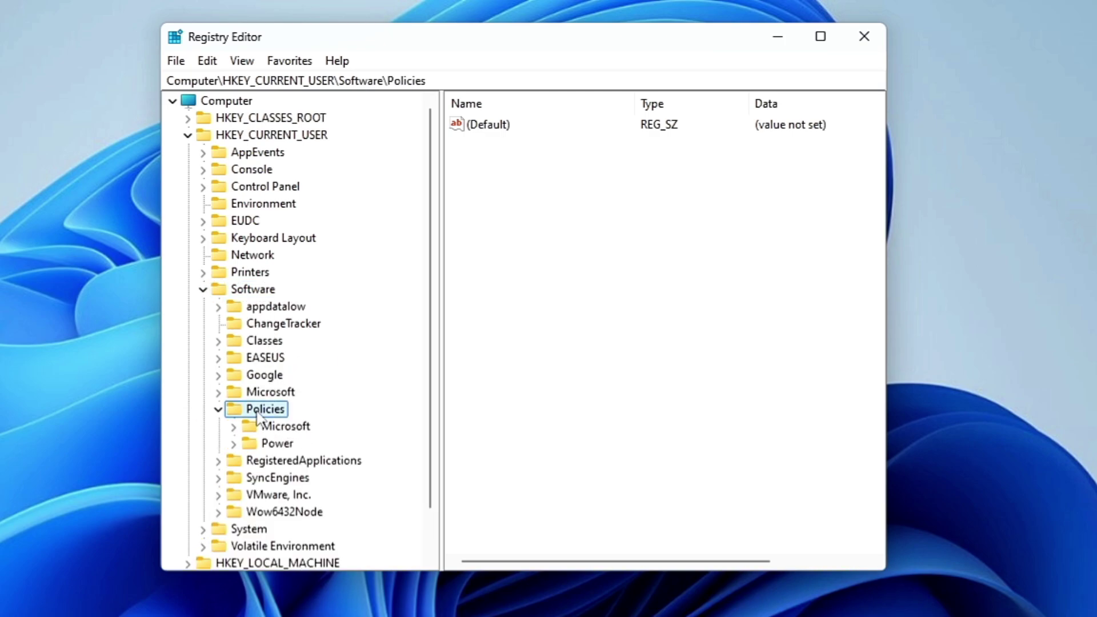
click(290, 437)
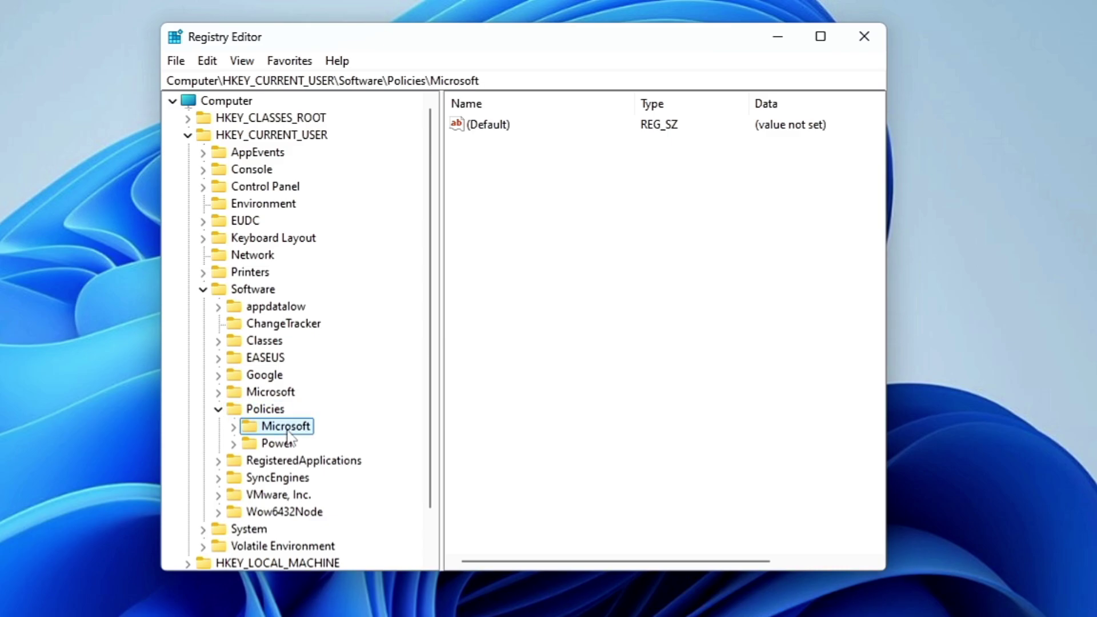
double_click(288, 433)
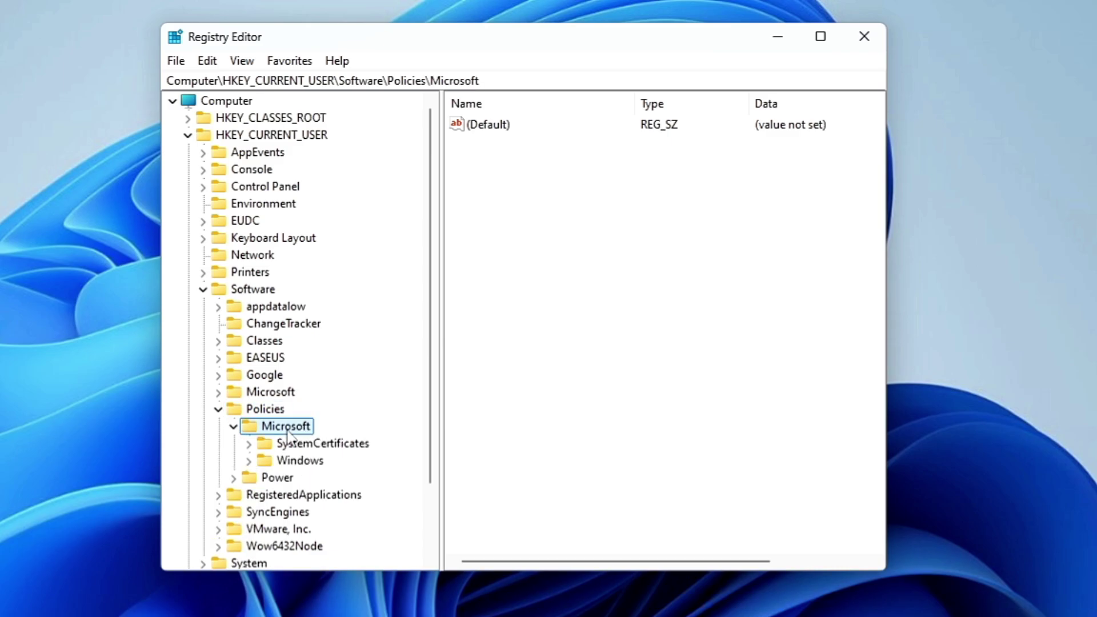
click(297, 462)
Create a new key named Explorer under the Windows policies key.
scroll(324, 430, down, 2)
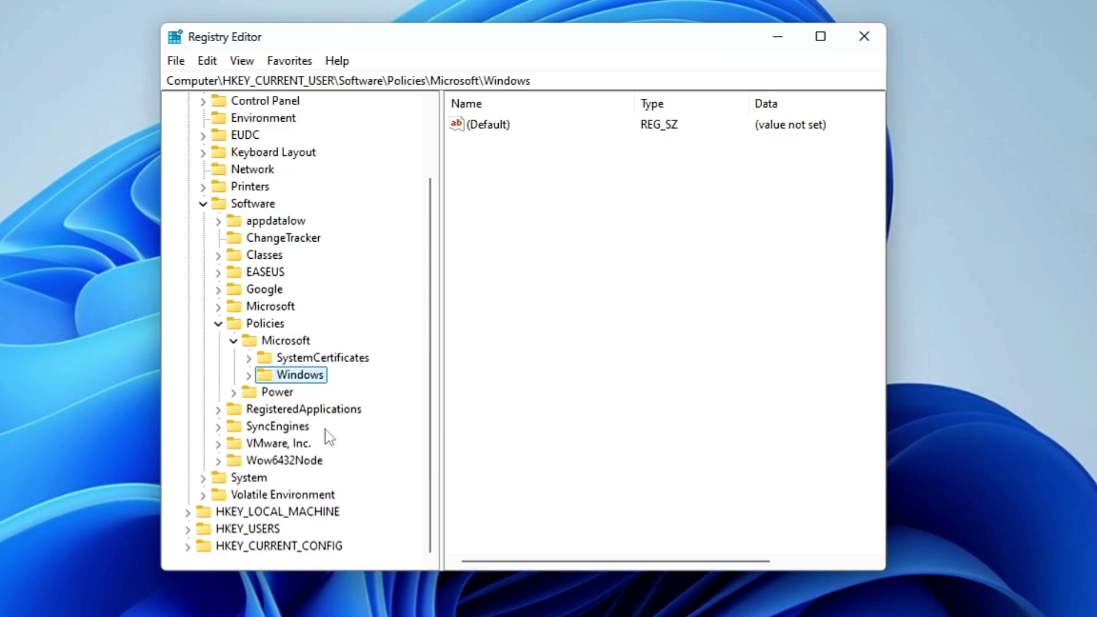
right_click(298, 378)
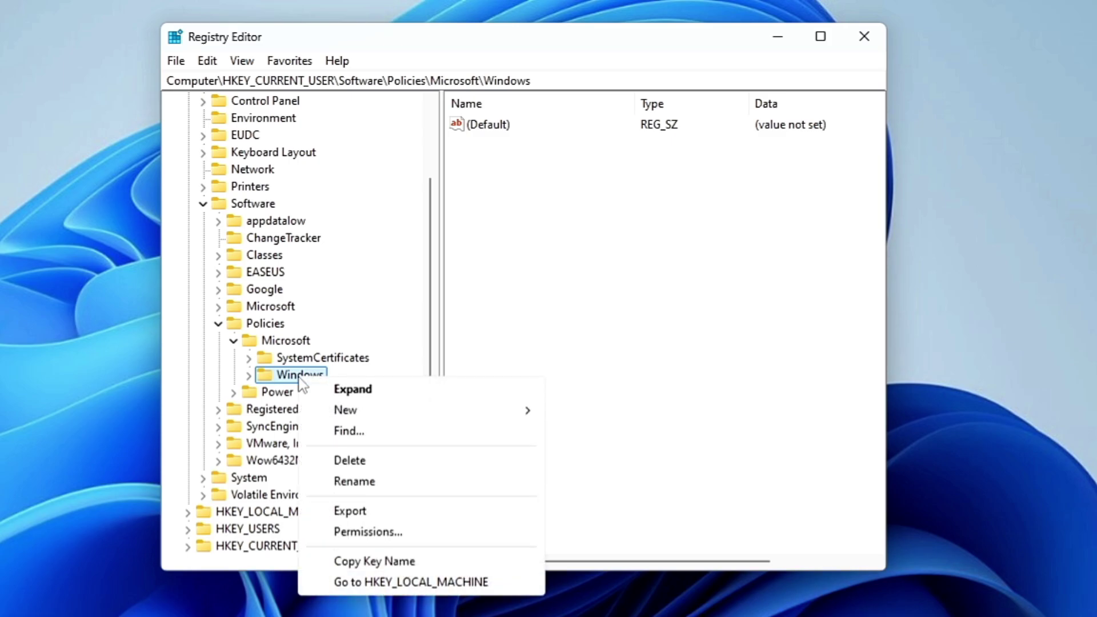
mouse_move(347, 419)
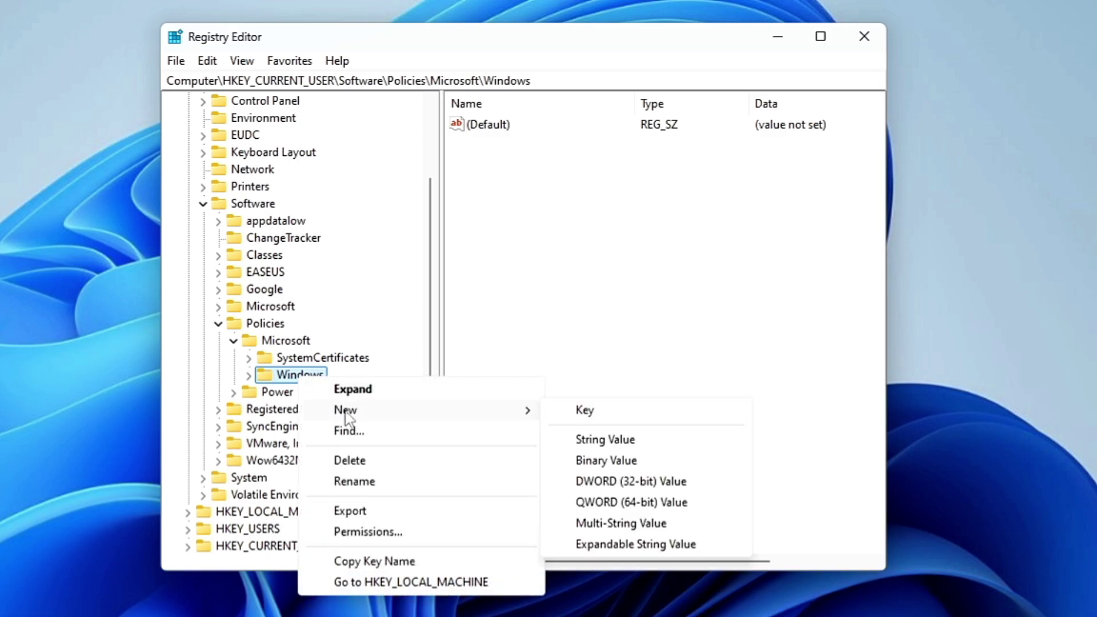
click(575, 412)
text(Ex)
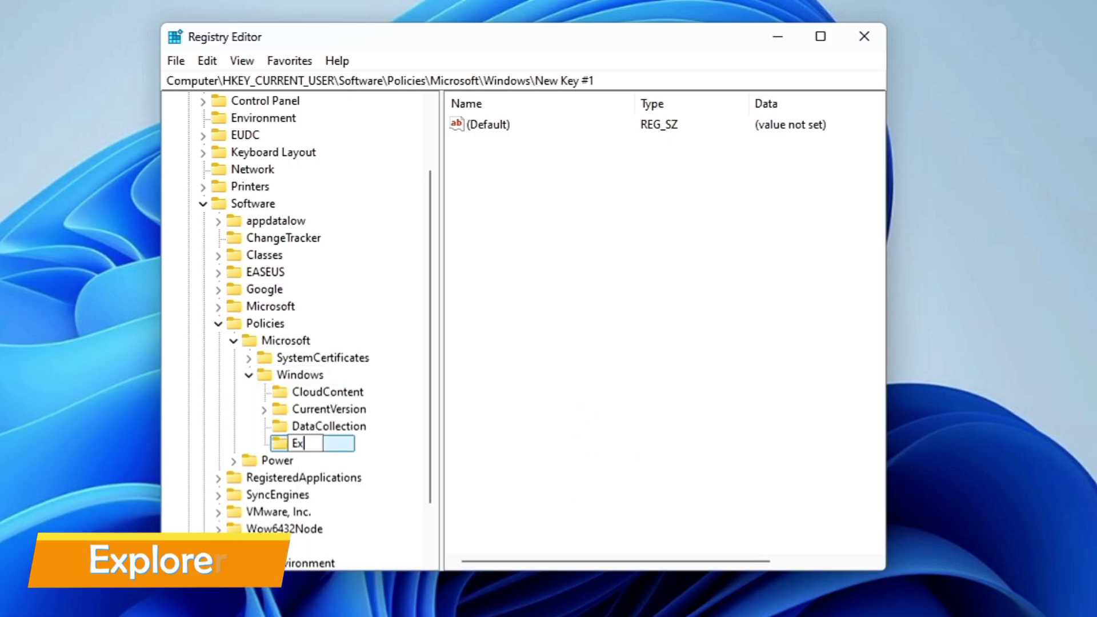
text(plorer)
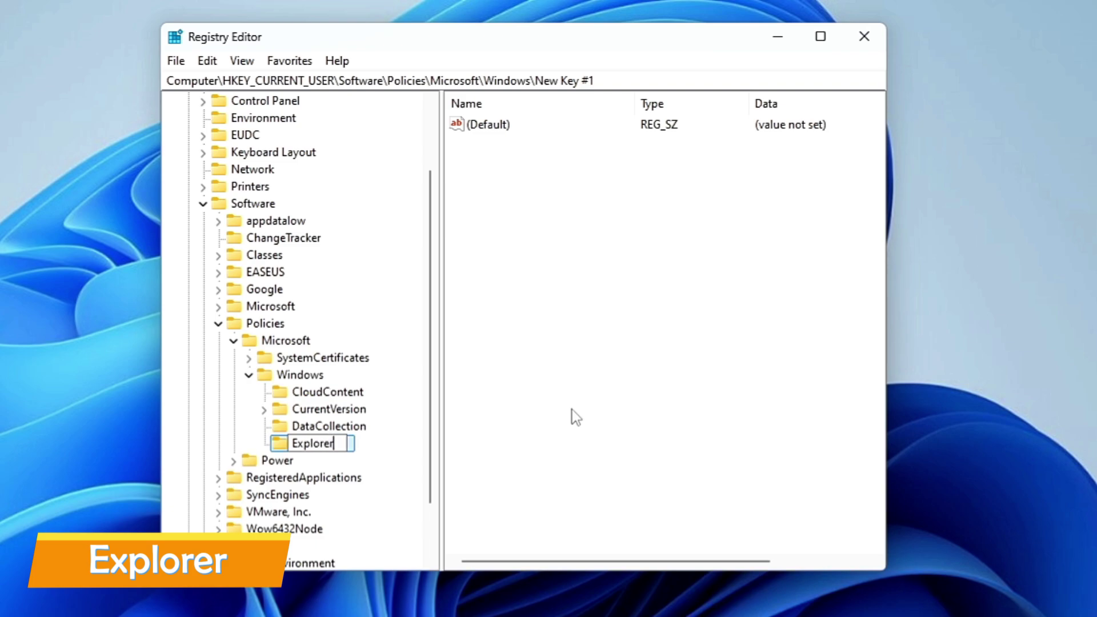
key(Return)
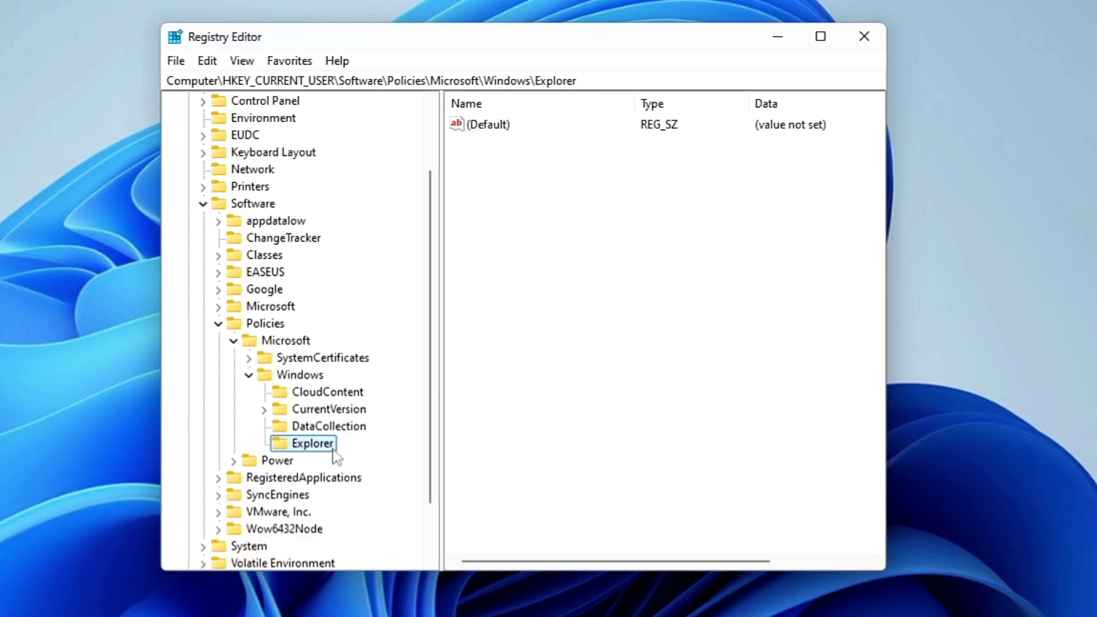
Create a DWORD (32-bit) value named DisableSearchBoxSuggestions in the Explorer key.
click(577, 305)
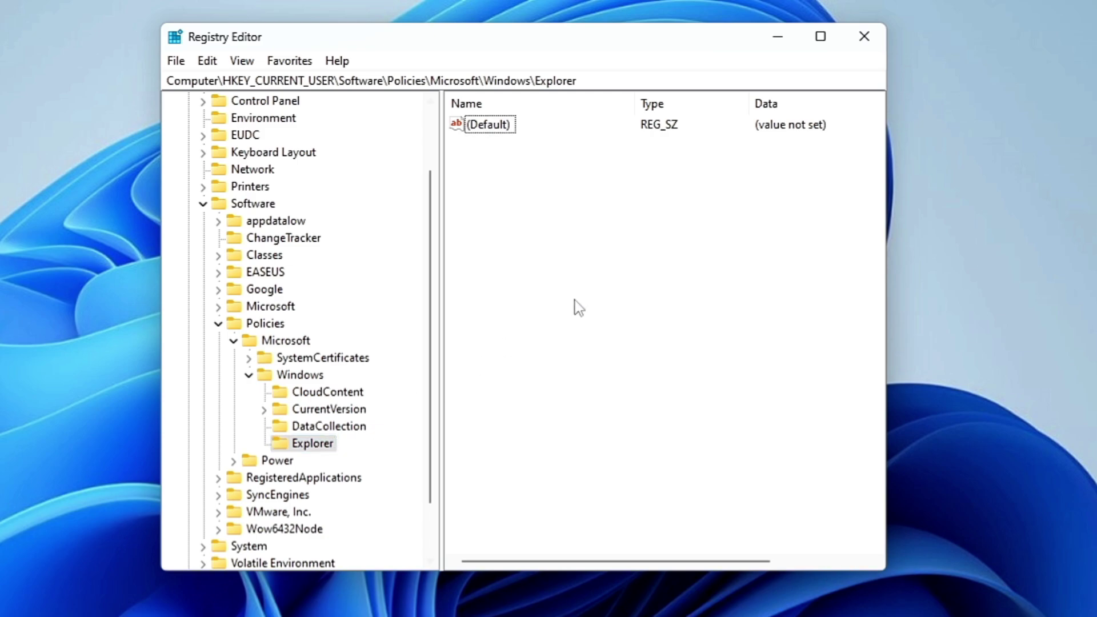
right_click(575, 239)
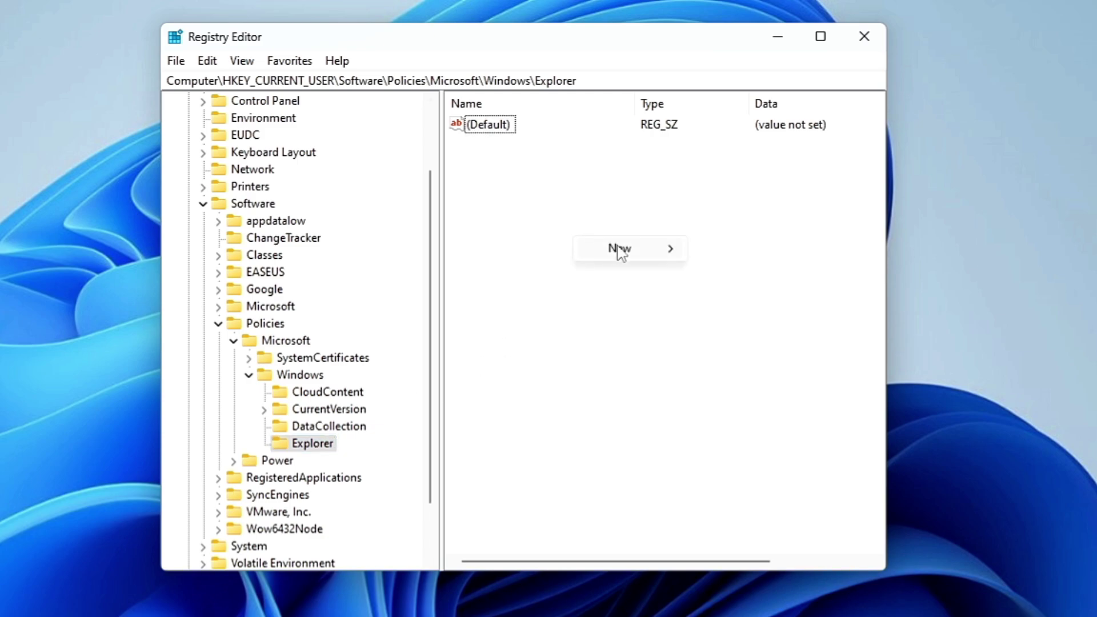
mouse_move(632, 251)
click(745, 319)
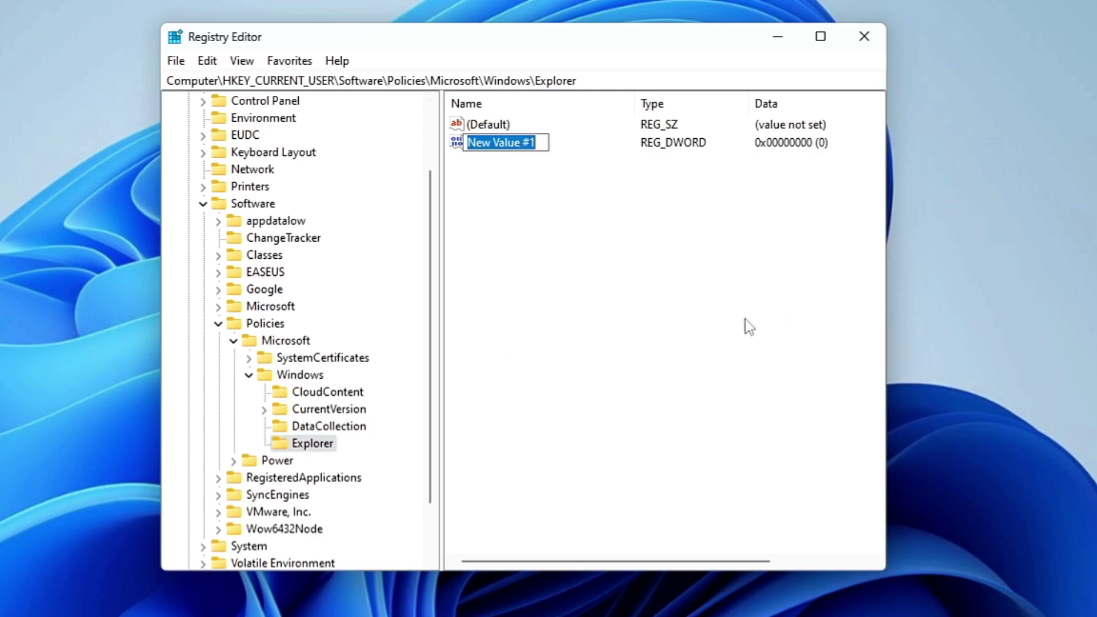
text(Disable)
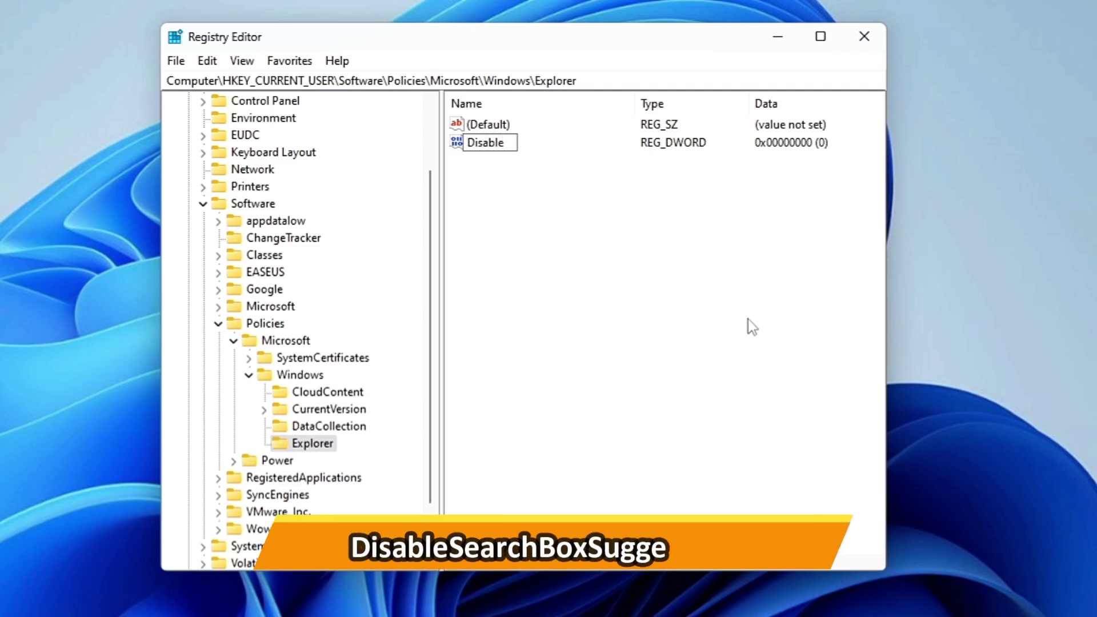
text(Search)
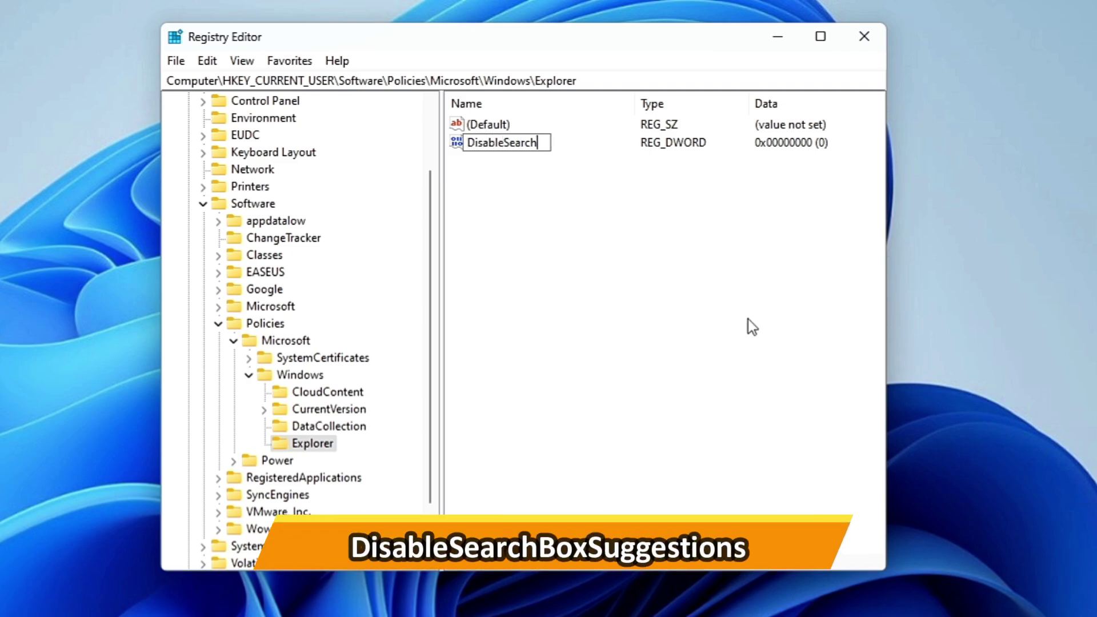
text(BoxSu)
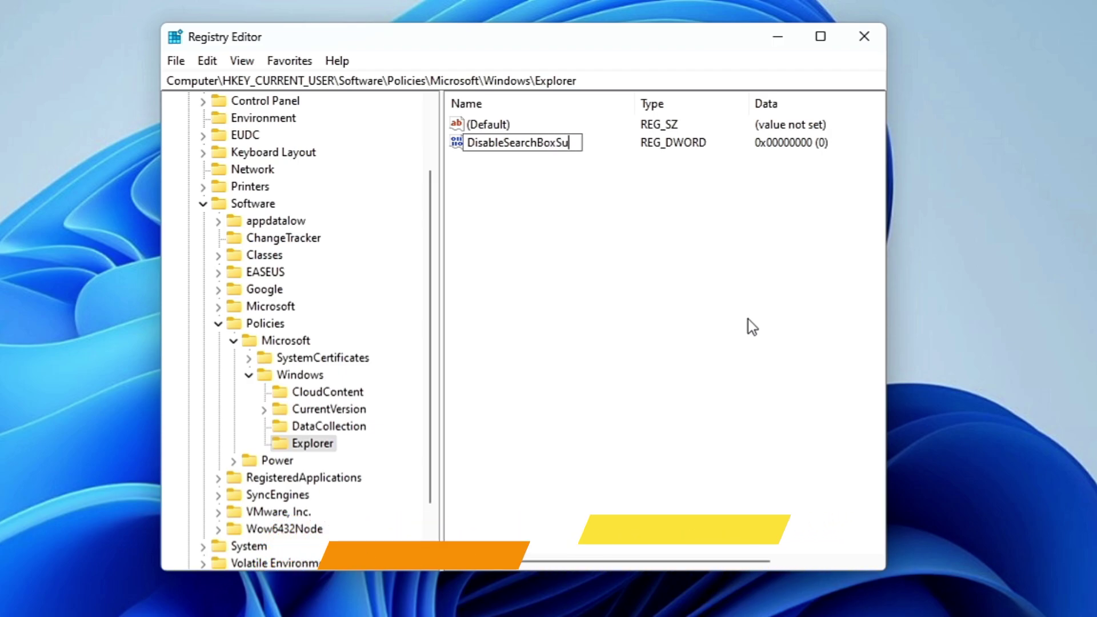
text(ggestions)
key(Return)
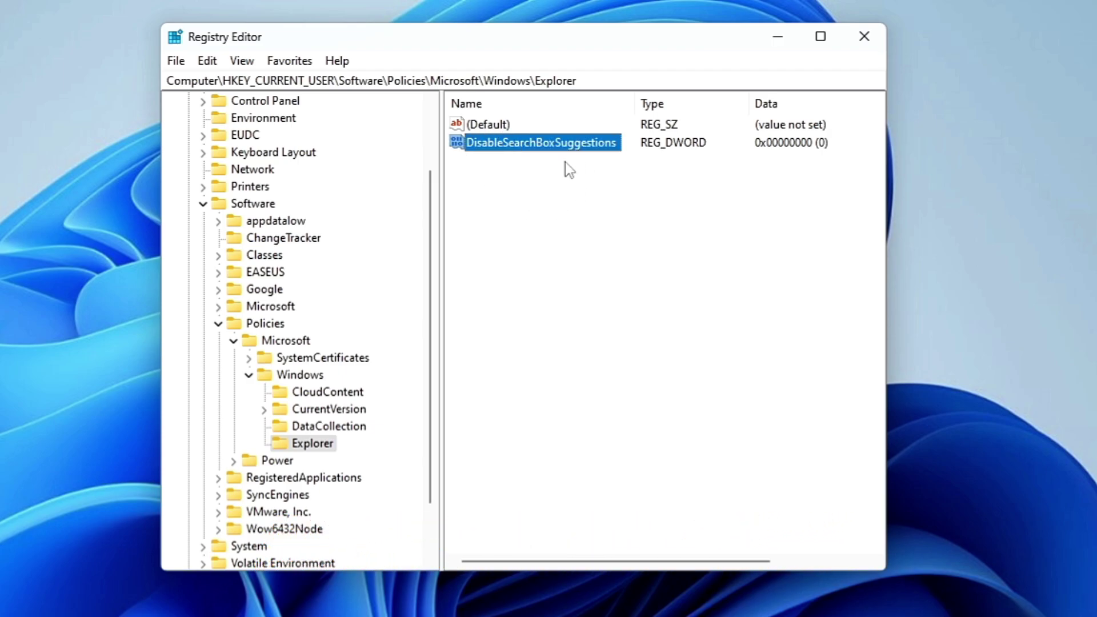
Set the value data of DisableSearchBoxSuggestions to 1 and close the Registry Editor.
double_click(539, 144)
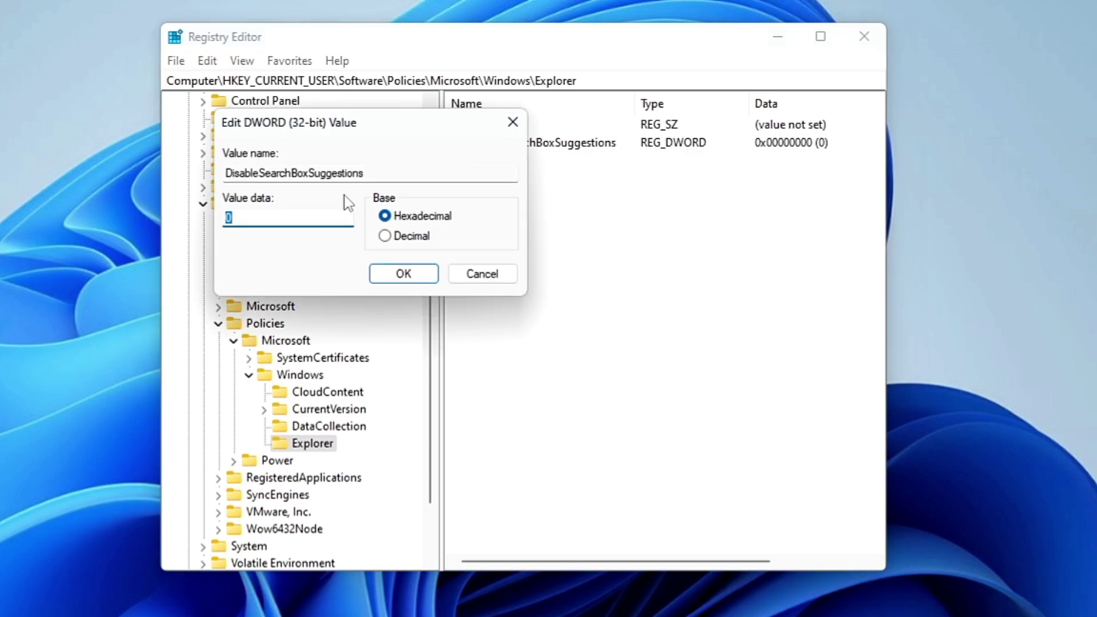
text(1)
click(415, 276)
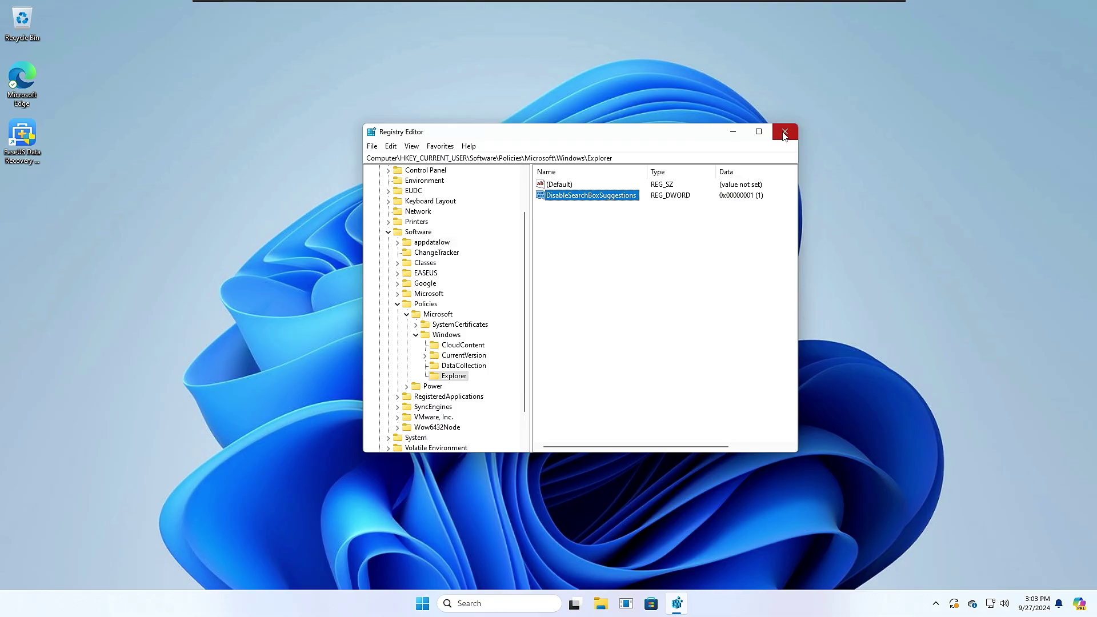
click(785, 131)
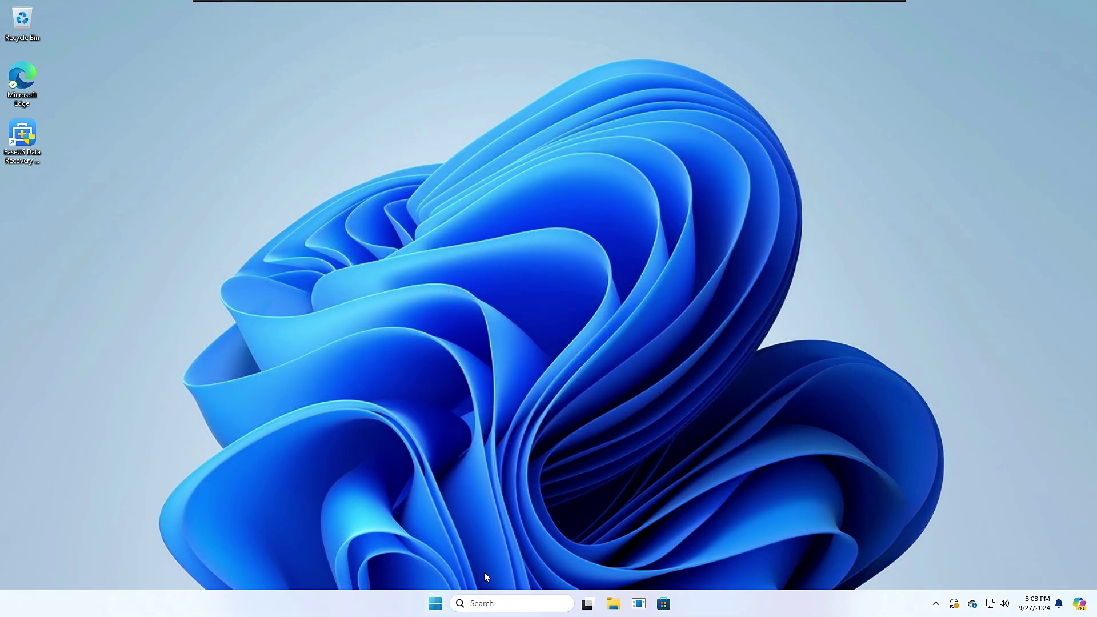
Restart Windows Explorer through Task Manager, and close Task Manager.
right_click(437, 603)
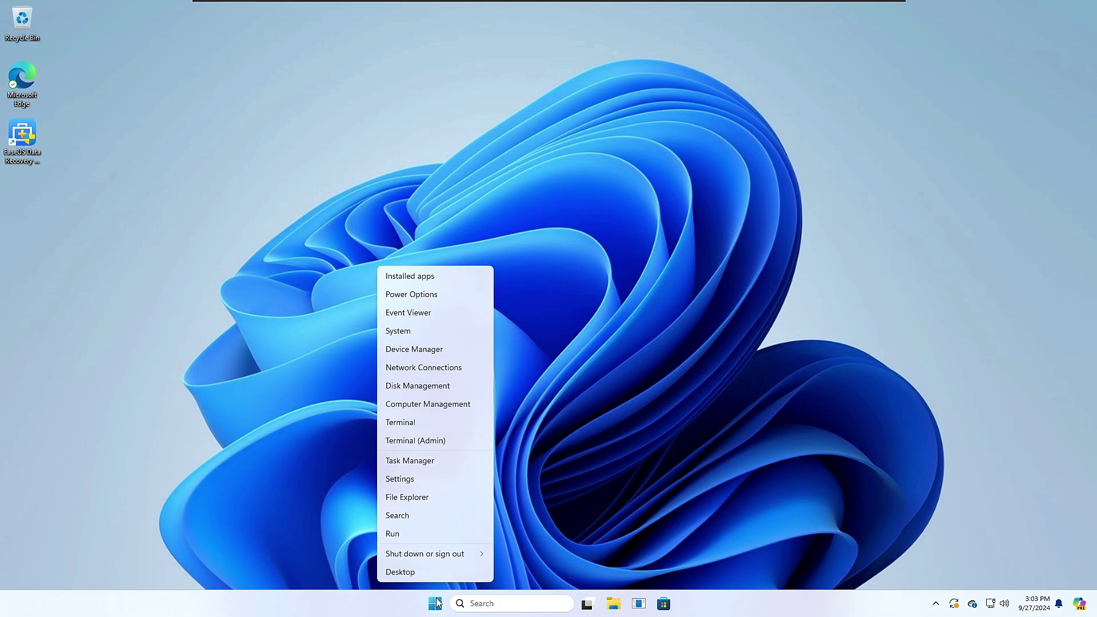
click(405, 497)
key(ctrl+shift+Escape)
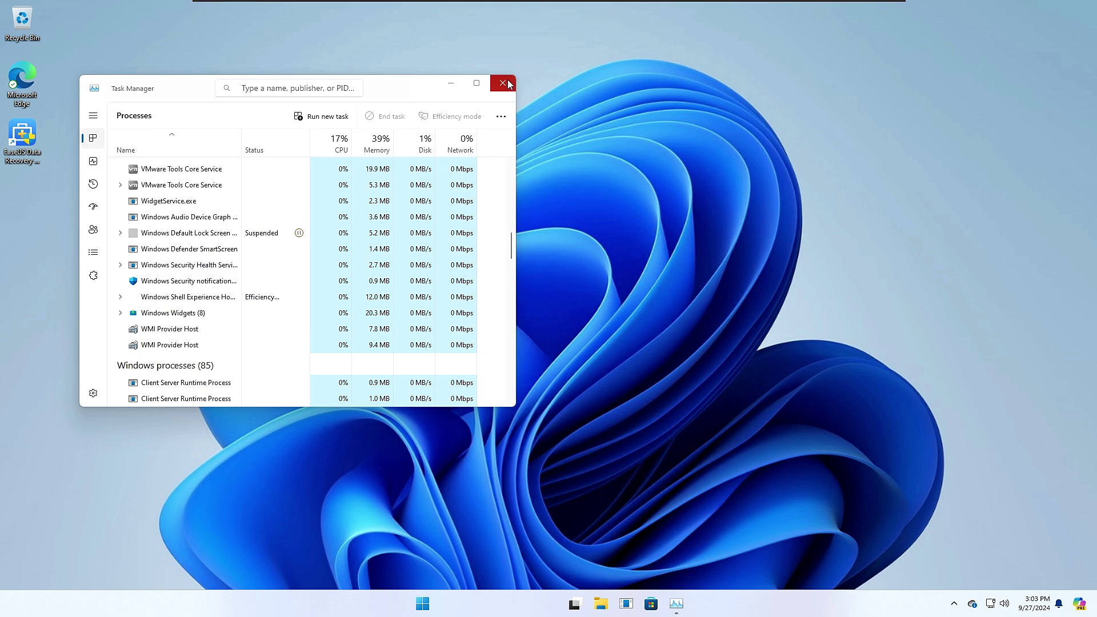
click(503, 83)
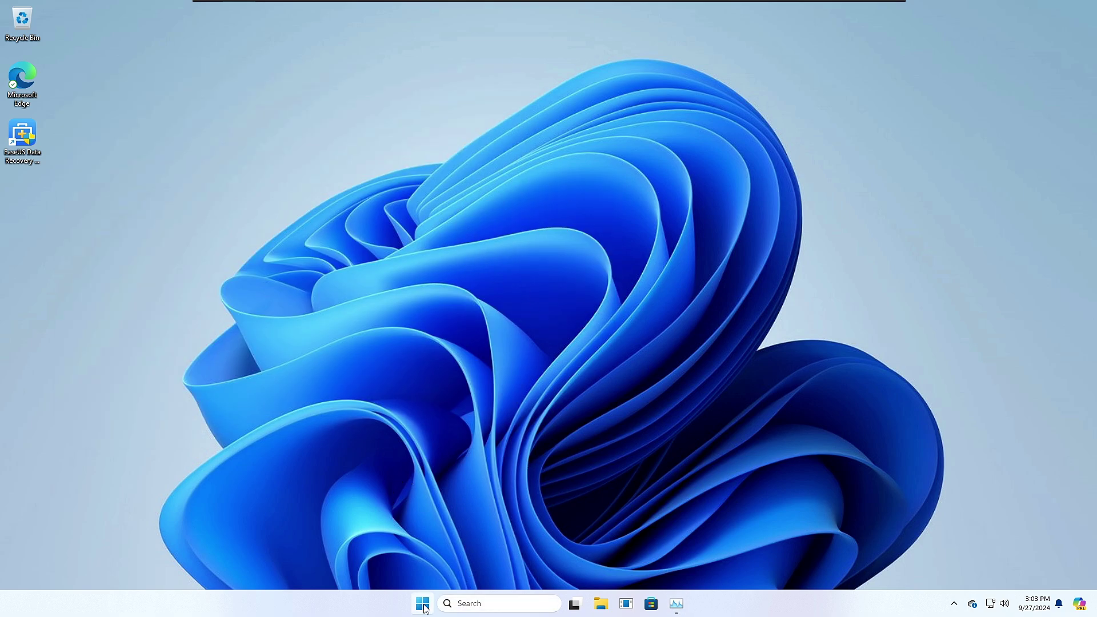
Search Windows for firefox again to check for web results, and close the search.
key(super+s)
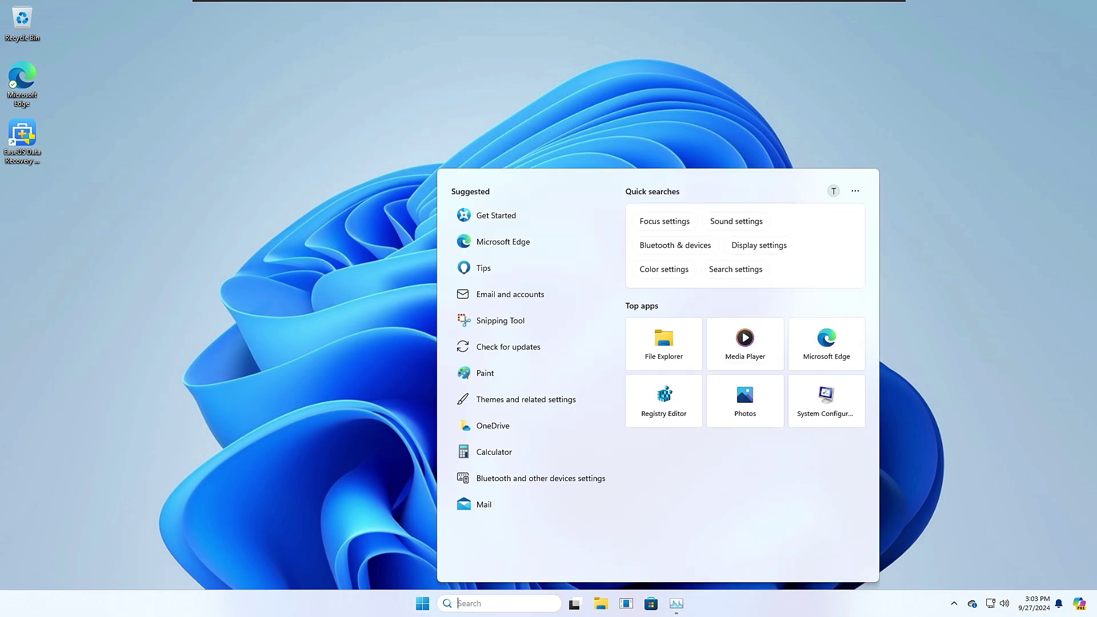
text(firefox)
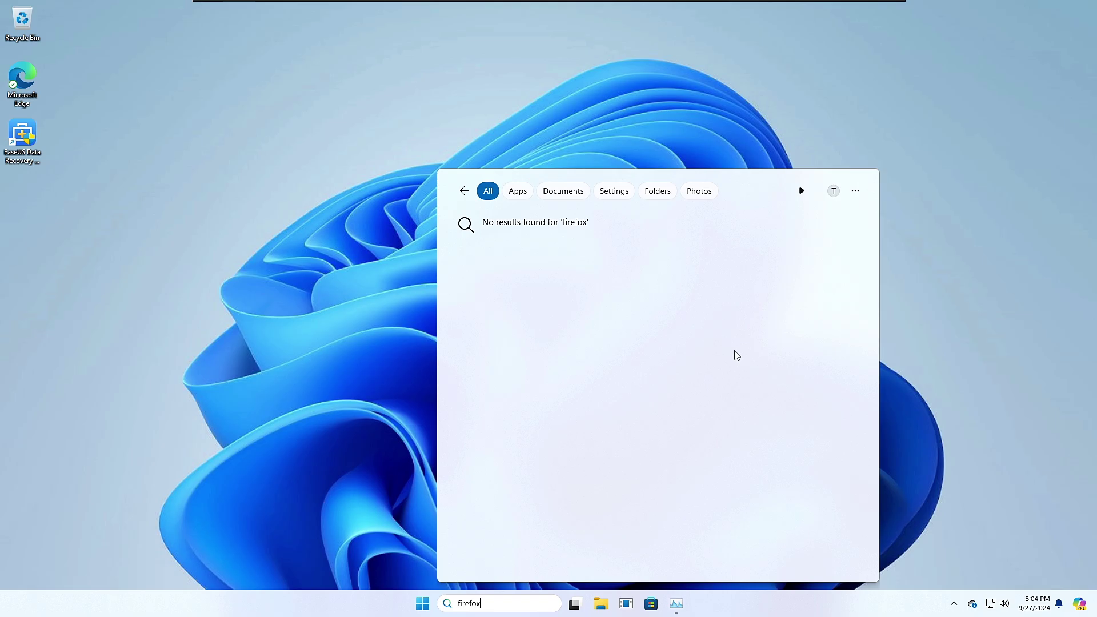
click(273, 273)
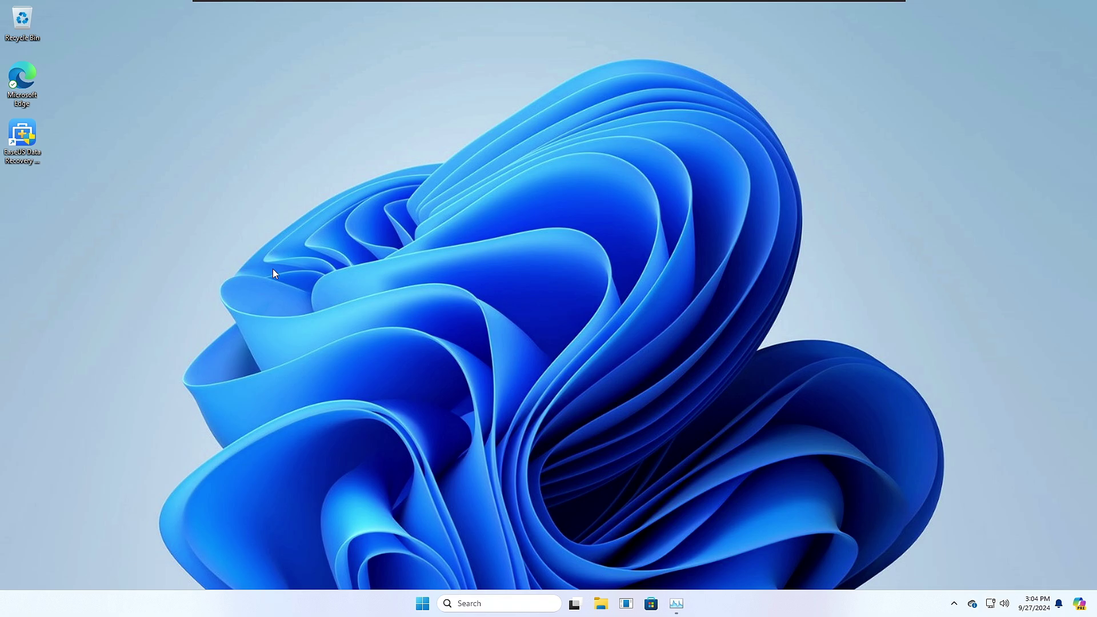
Open the startup apps list in Task Manager and disable msedge from launching at startup.
right_click(381, 605)
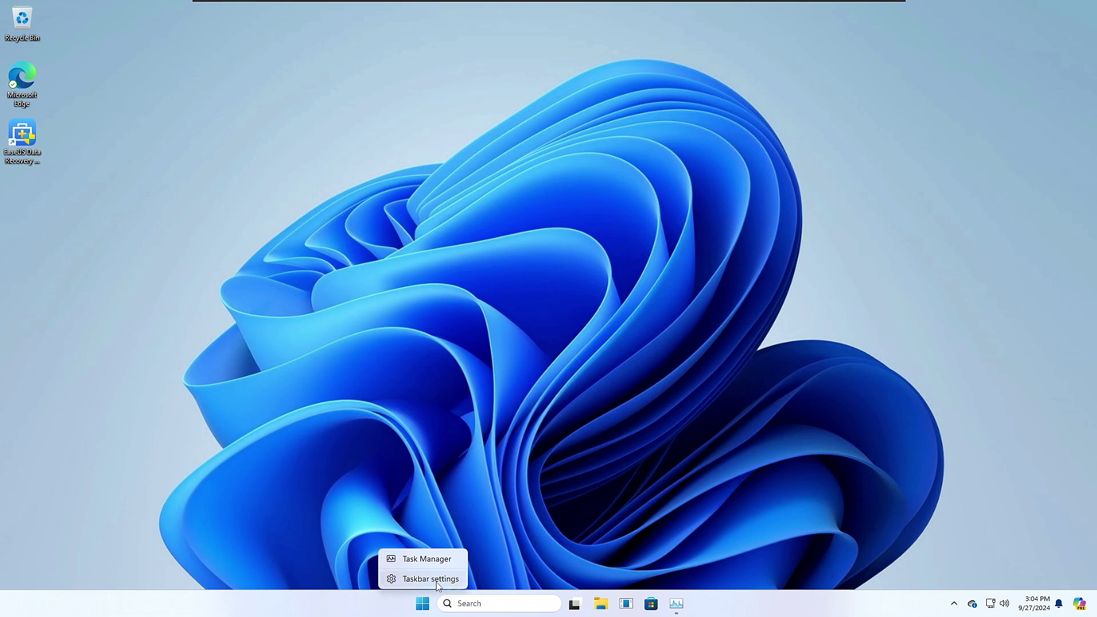
click(426, 560)
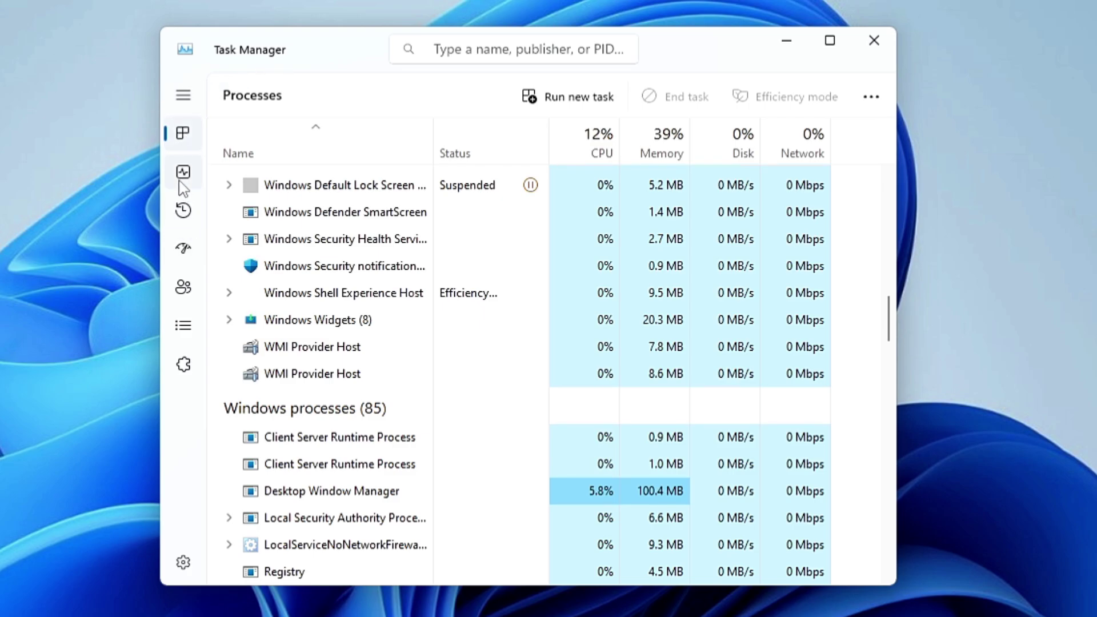
click(184, 248)
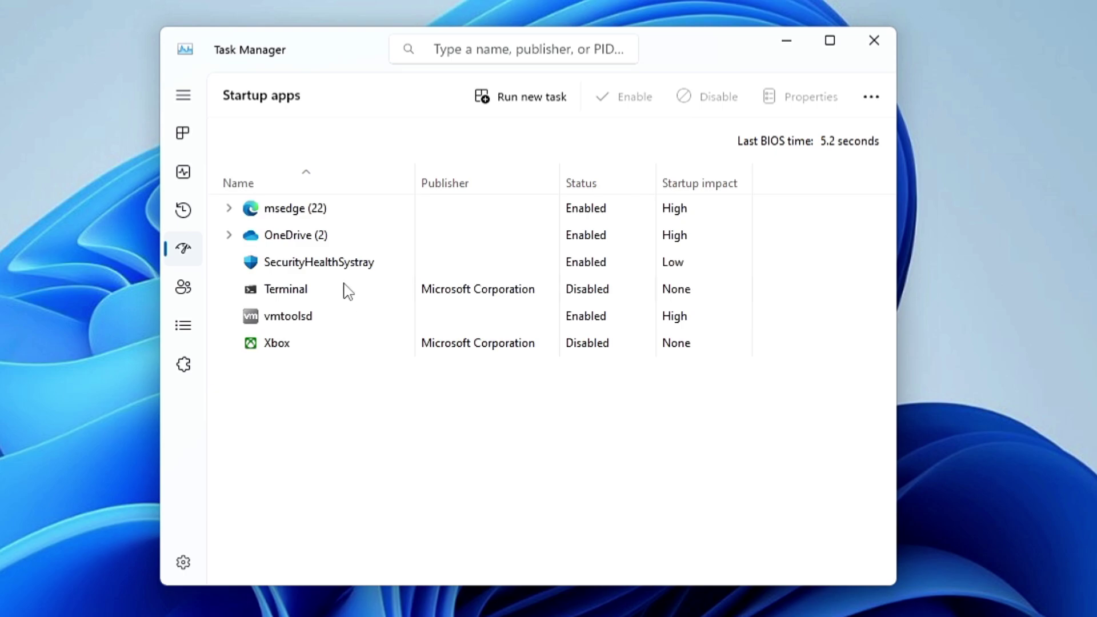
click(311, 210)
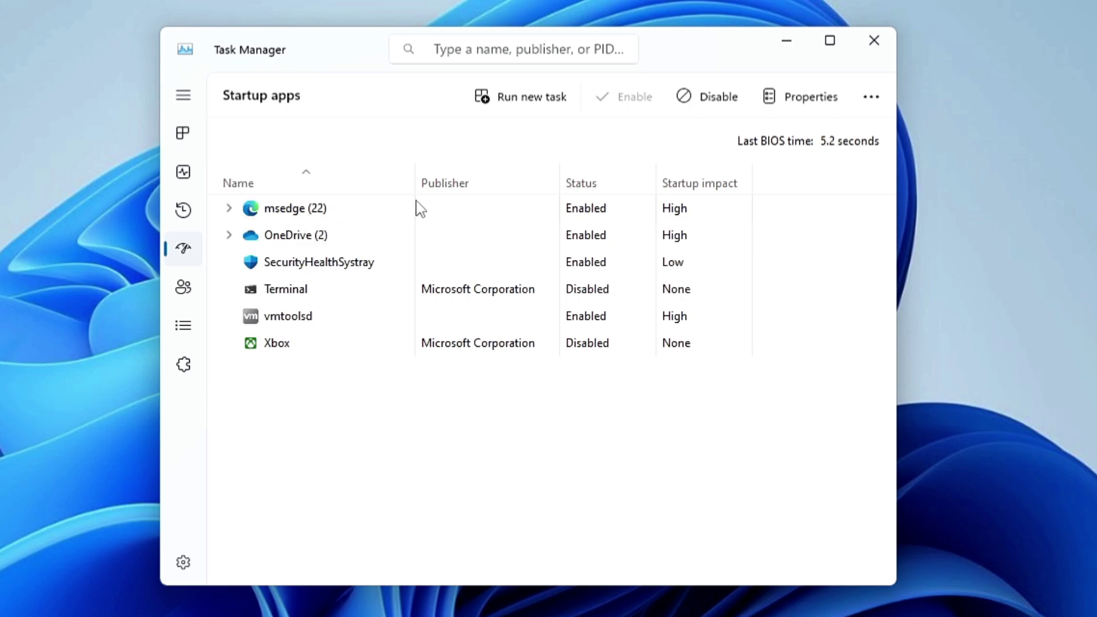
right_click(577, 210)
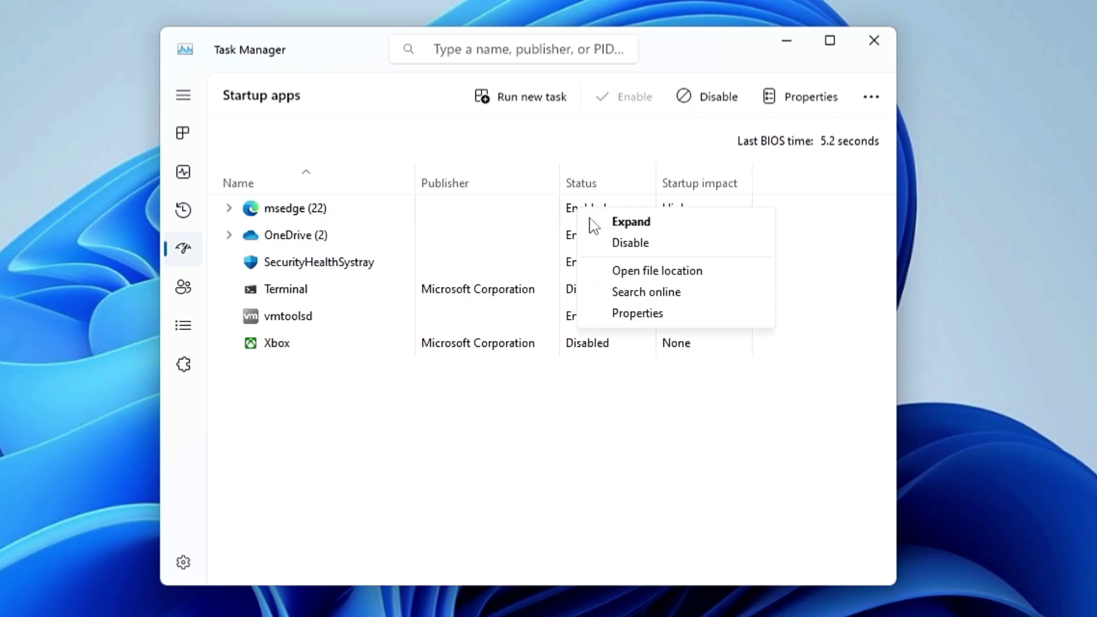
click(627, 244)
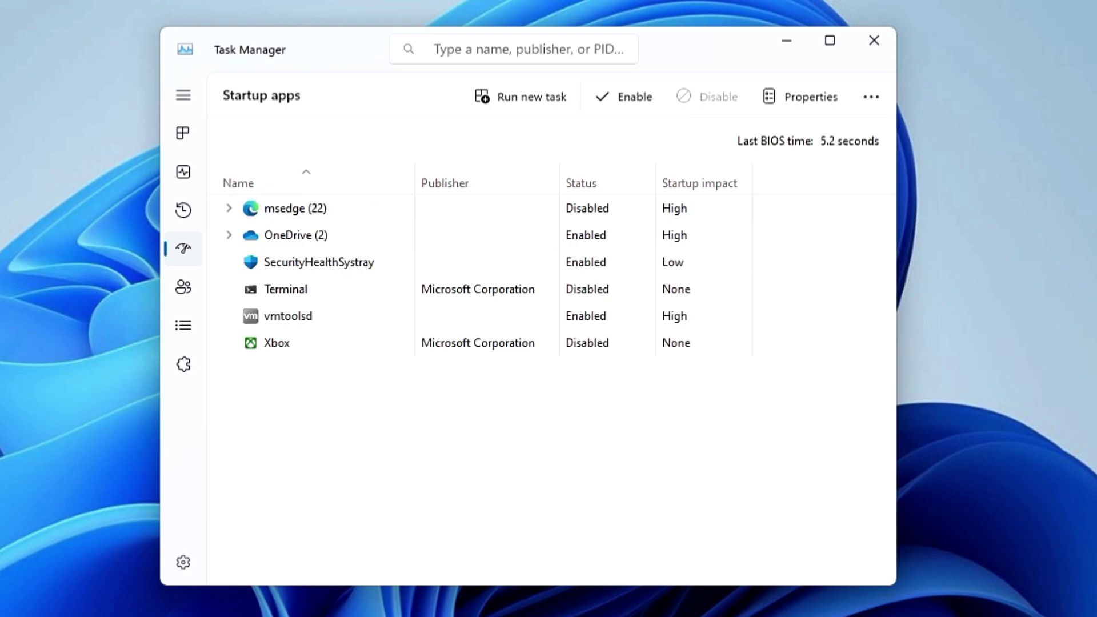
Disable OneDrive in the list of startup apps.
click(307, 237)
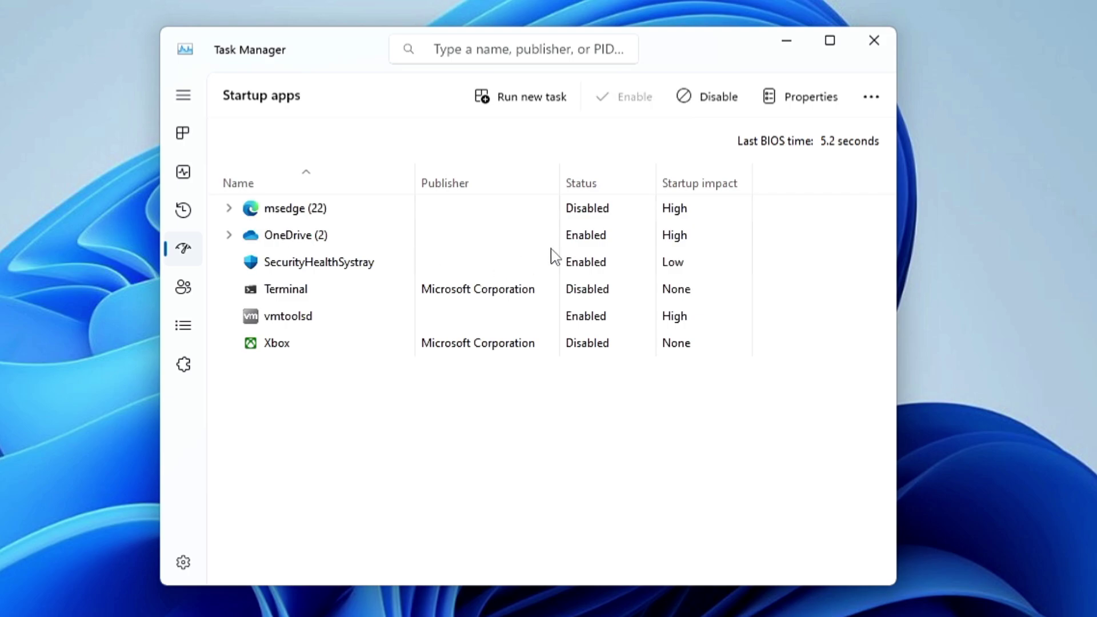
right_click(578, 236)
click(625, 269)
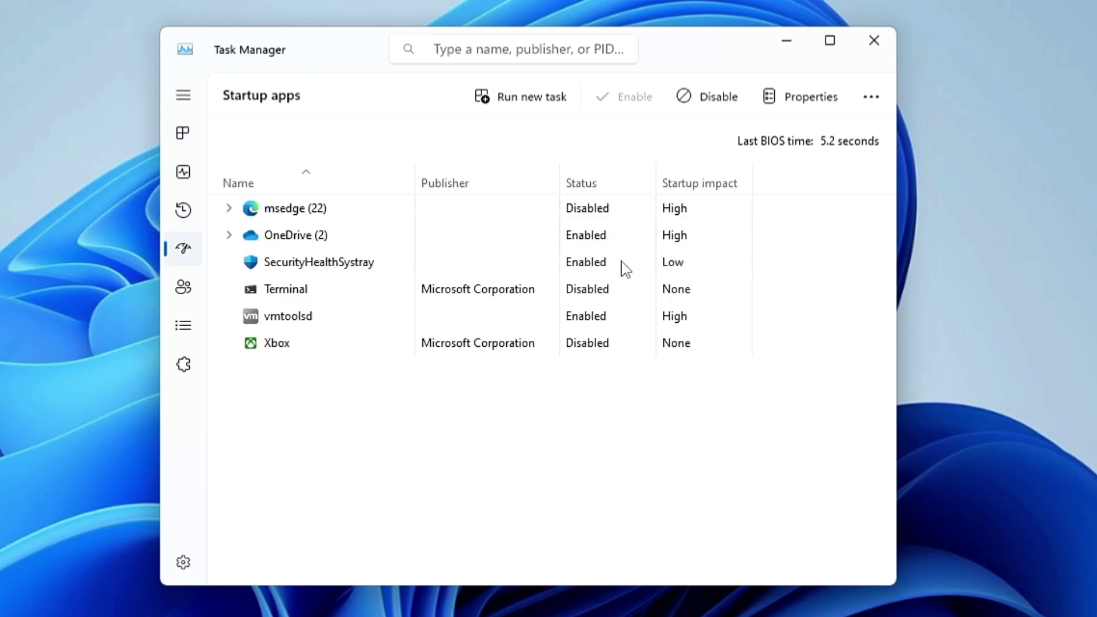